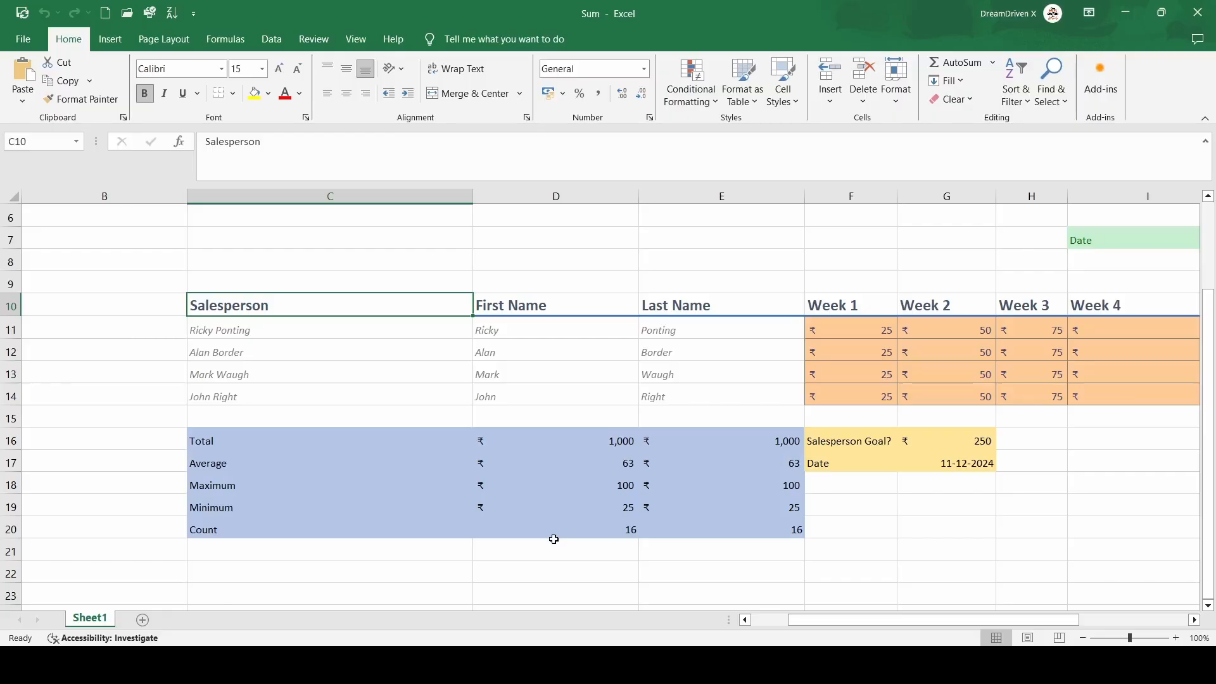
Examine the sales worksheet's headings, weekly figures, summary block and salesperson goal cells
scroll(554, 539, "right", 2)
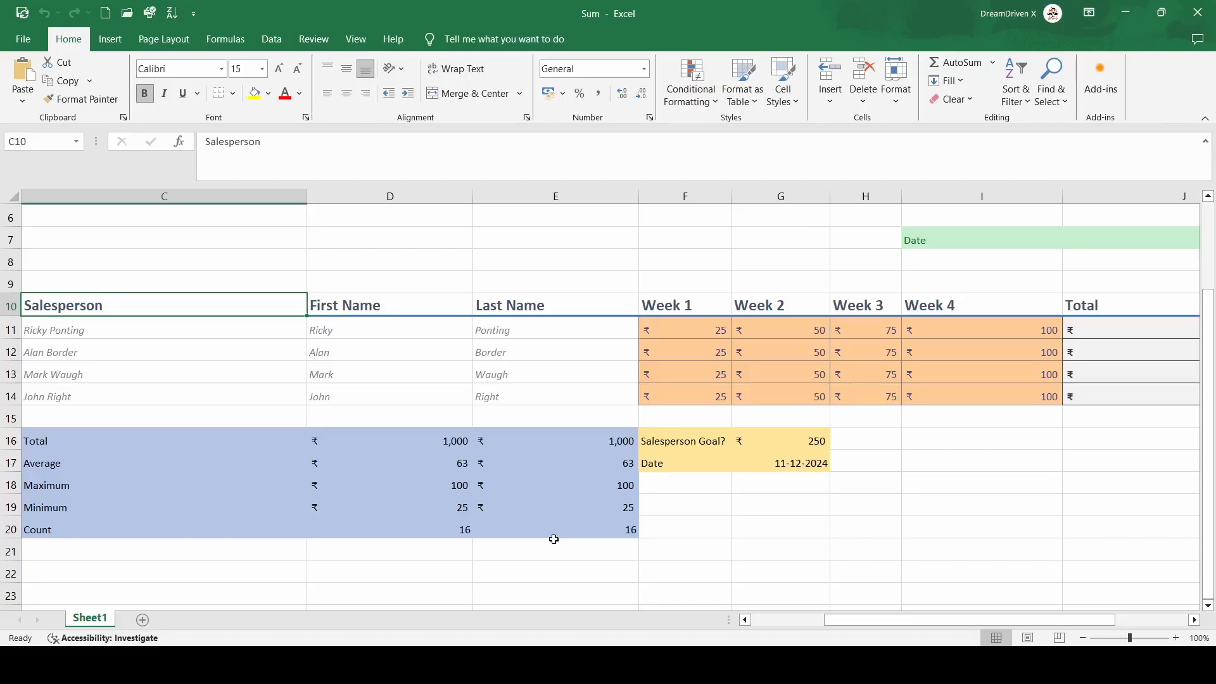
scroll(553, 539, "left", 2)
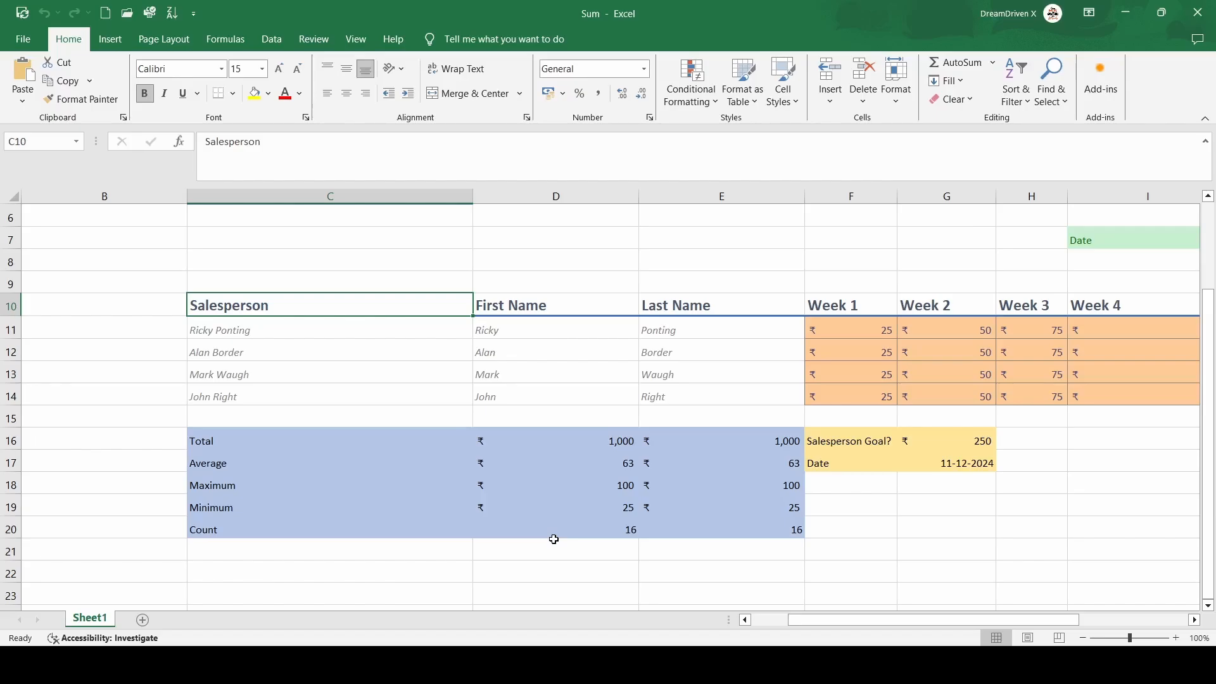
scroll(554, 539, "down", 1)
scroll(554, 539, "right", 1)
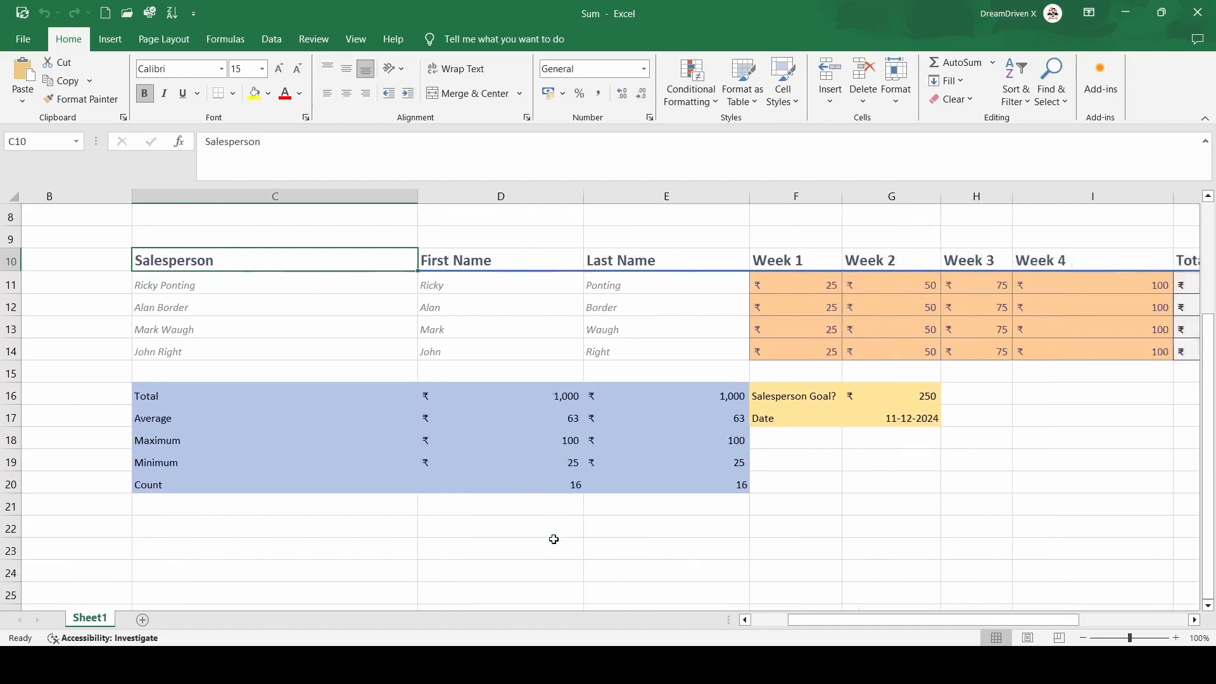
scroll(554, 539, "up", 2)
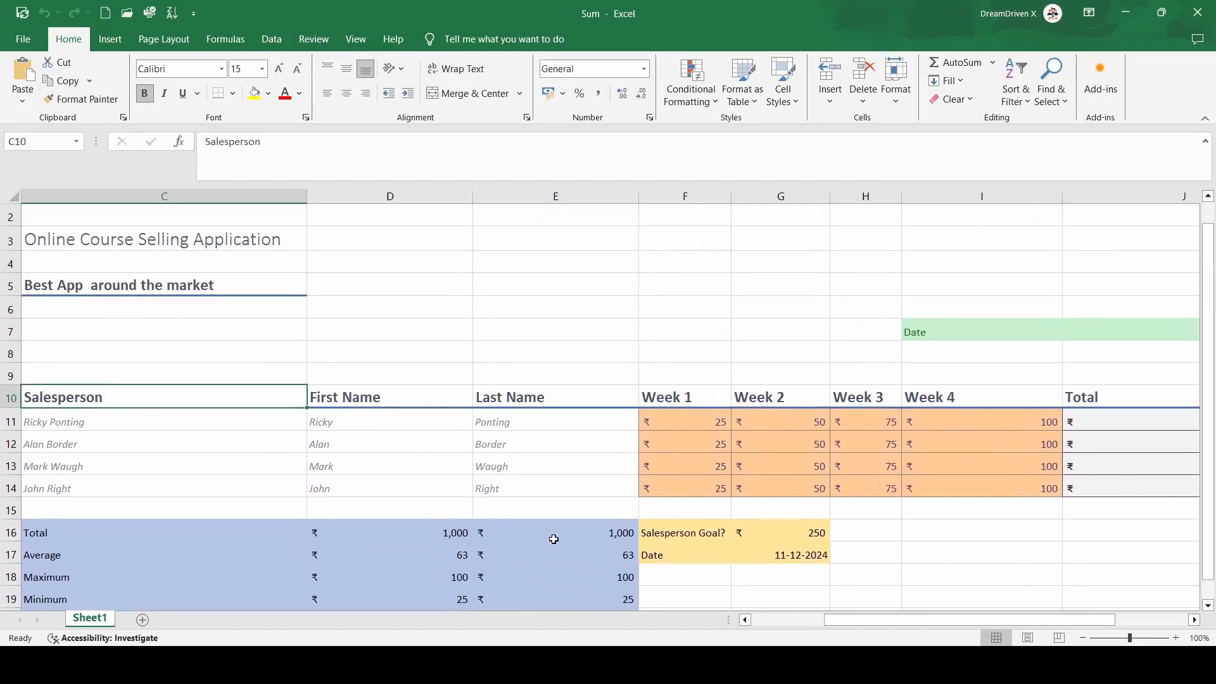
scroll(554, 539, "up", 1)
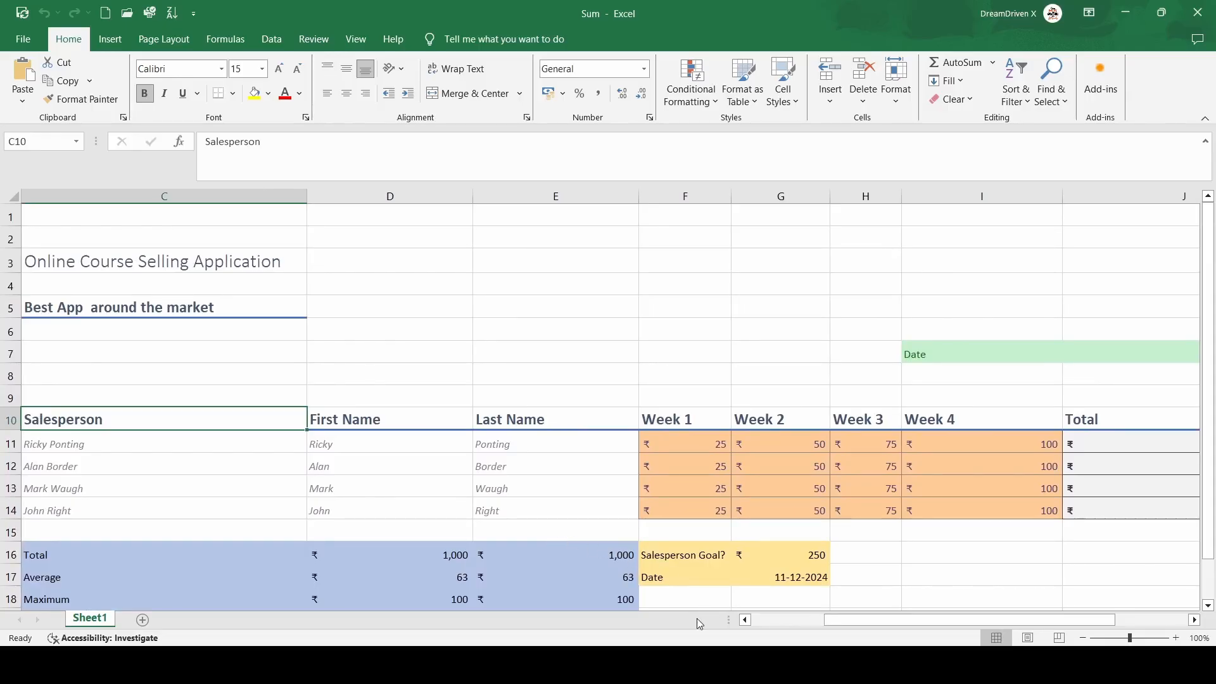
scroll(697, 618, "down", 1)
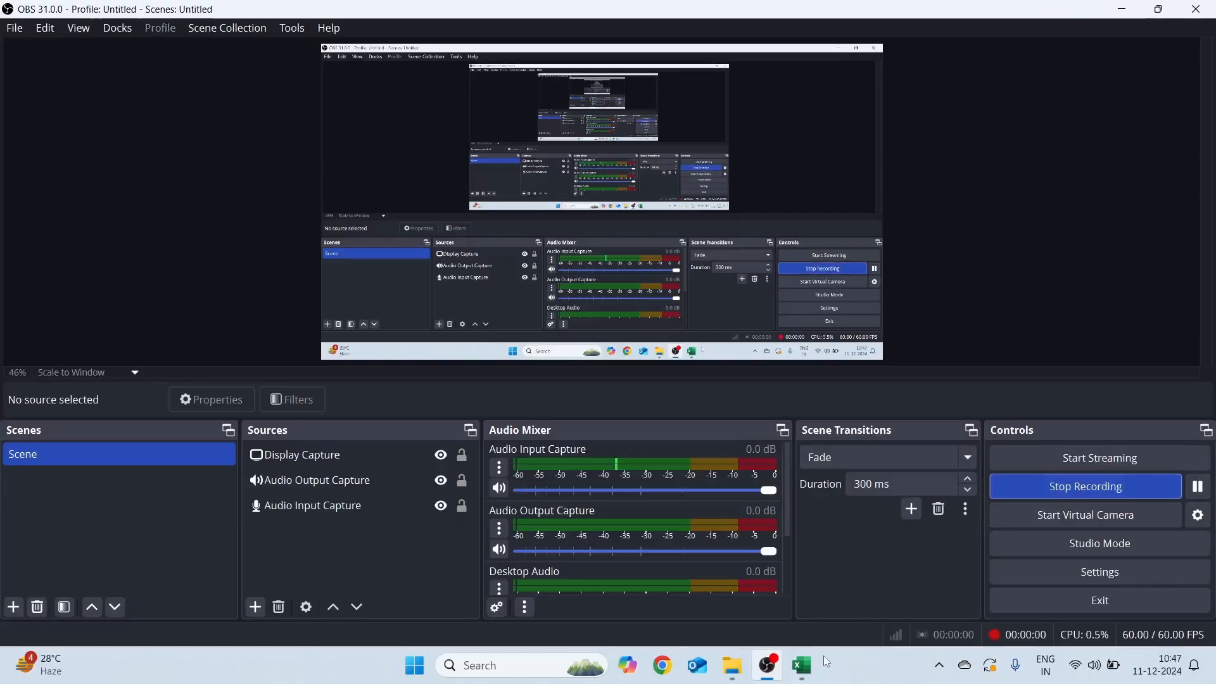
left_click(801, 665)
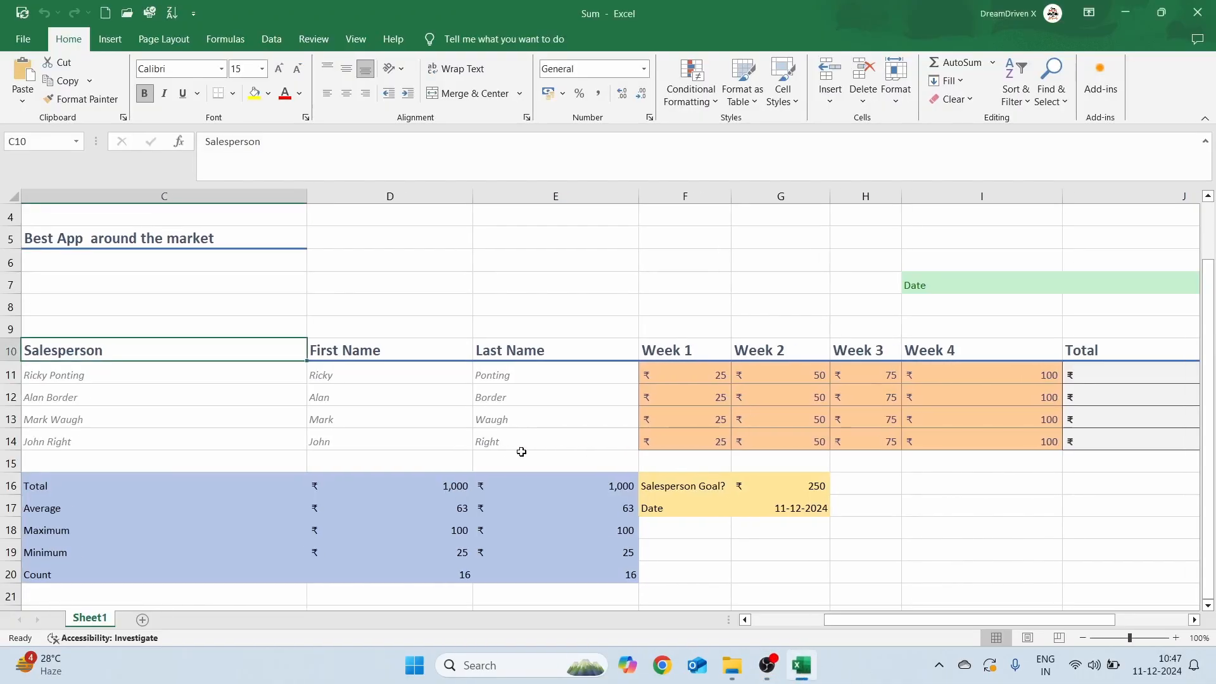
scroll(521, 452, "down", 1)
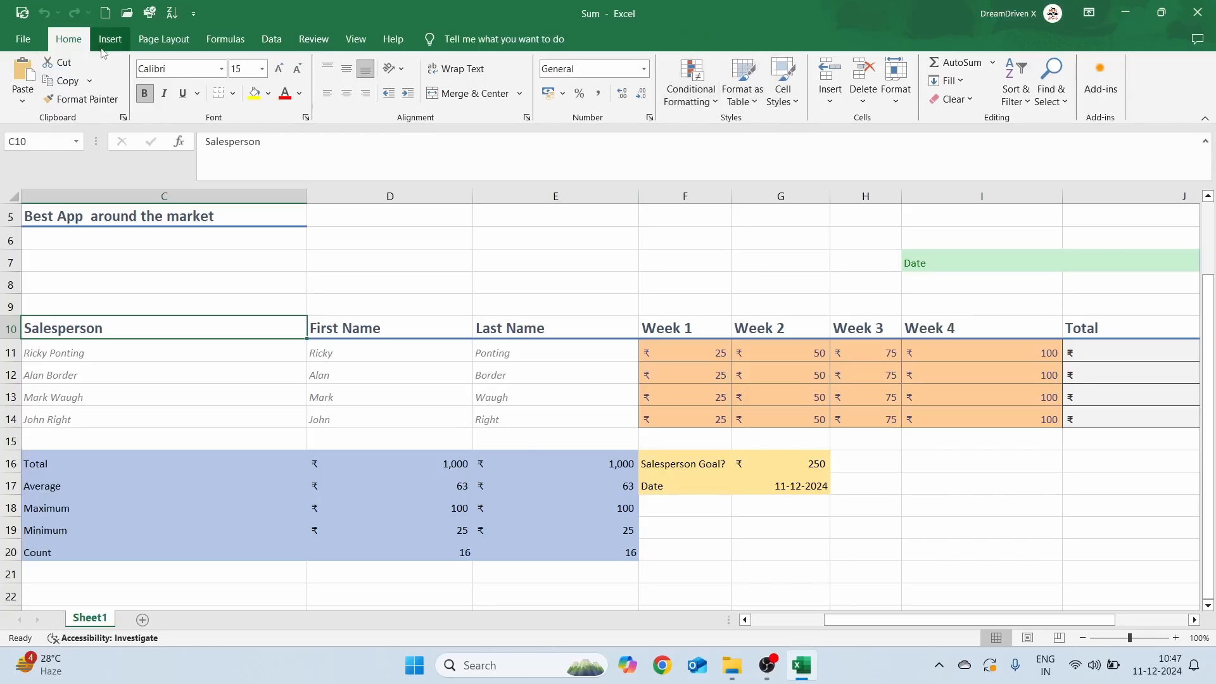
Review the cell styles available for the Salesperson heading, including the themed accent styles
left_click(797, 106)
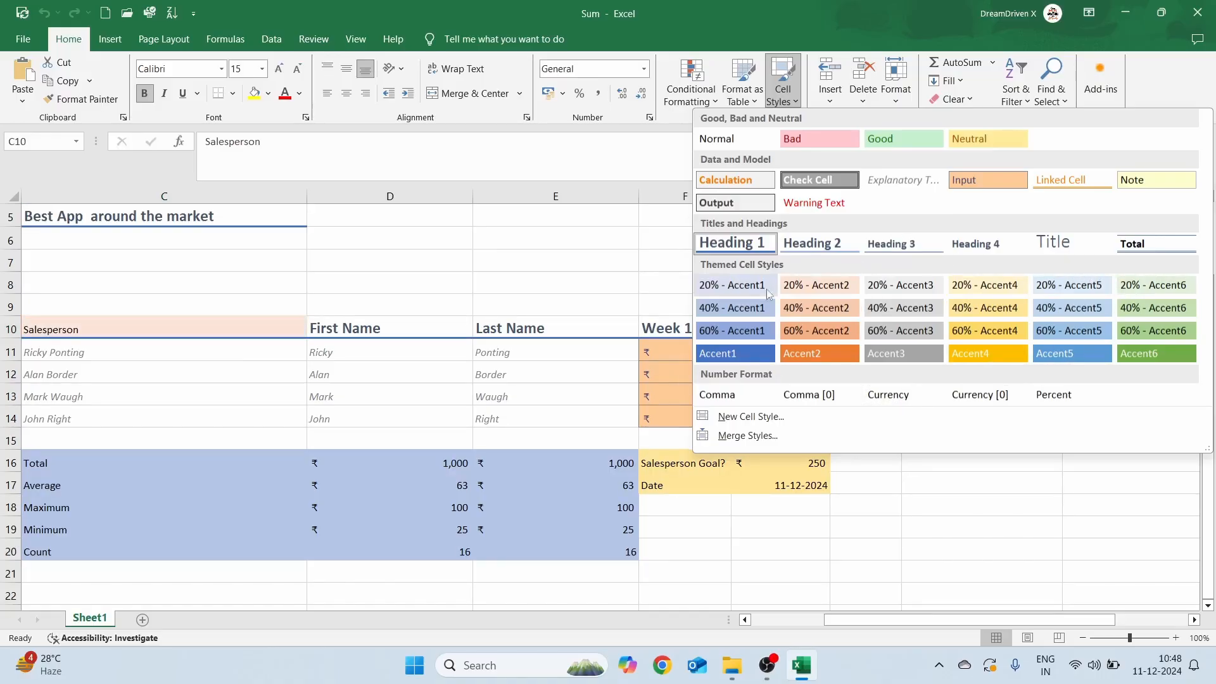
left_click(598, 260)
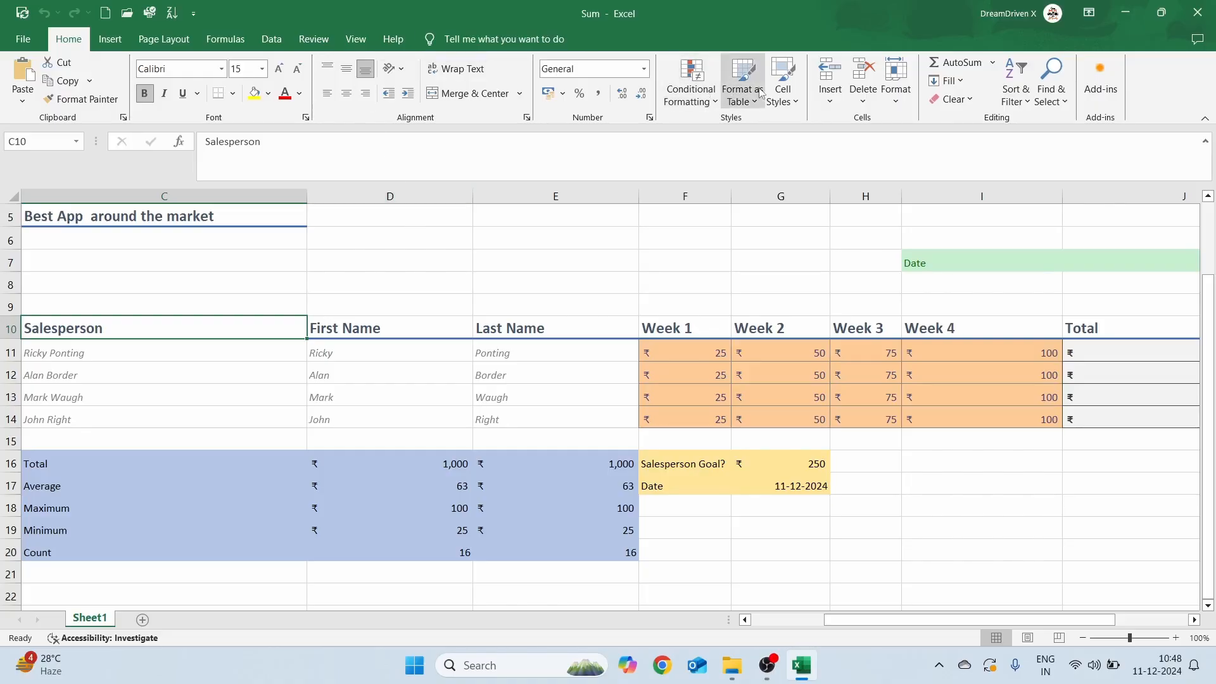
left_click(784, 89)
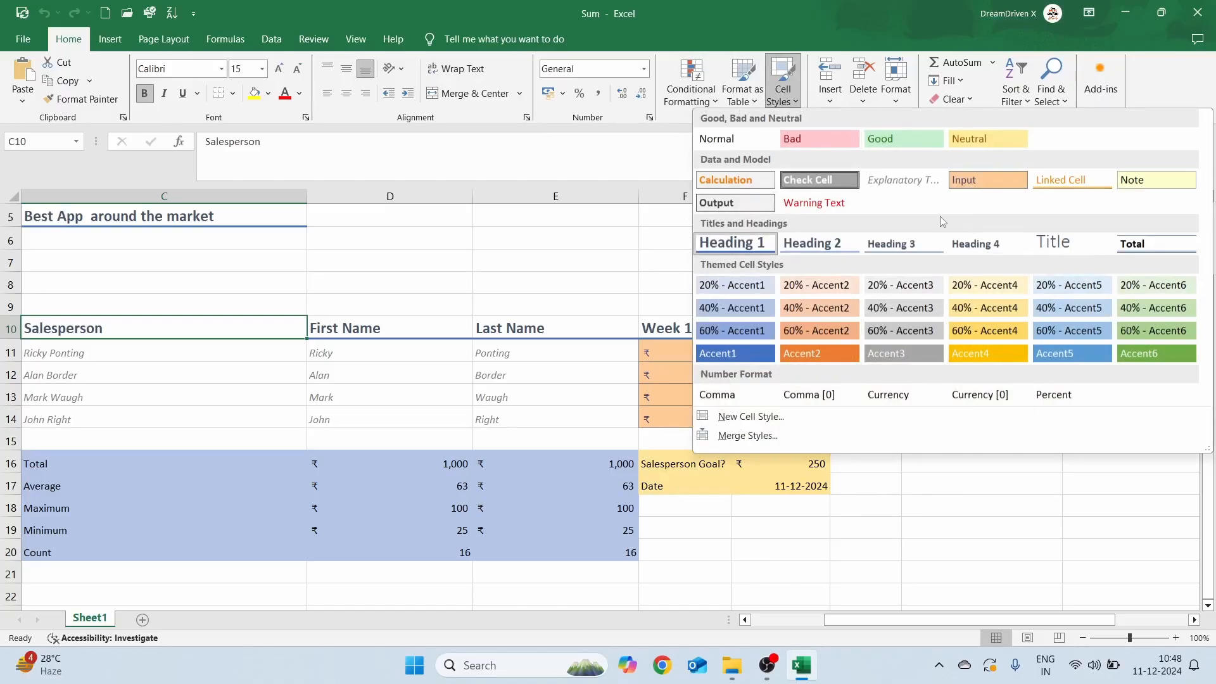
left_click(538, 209)
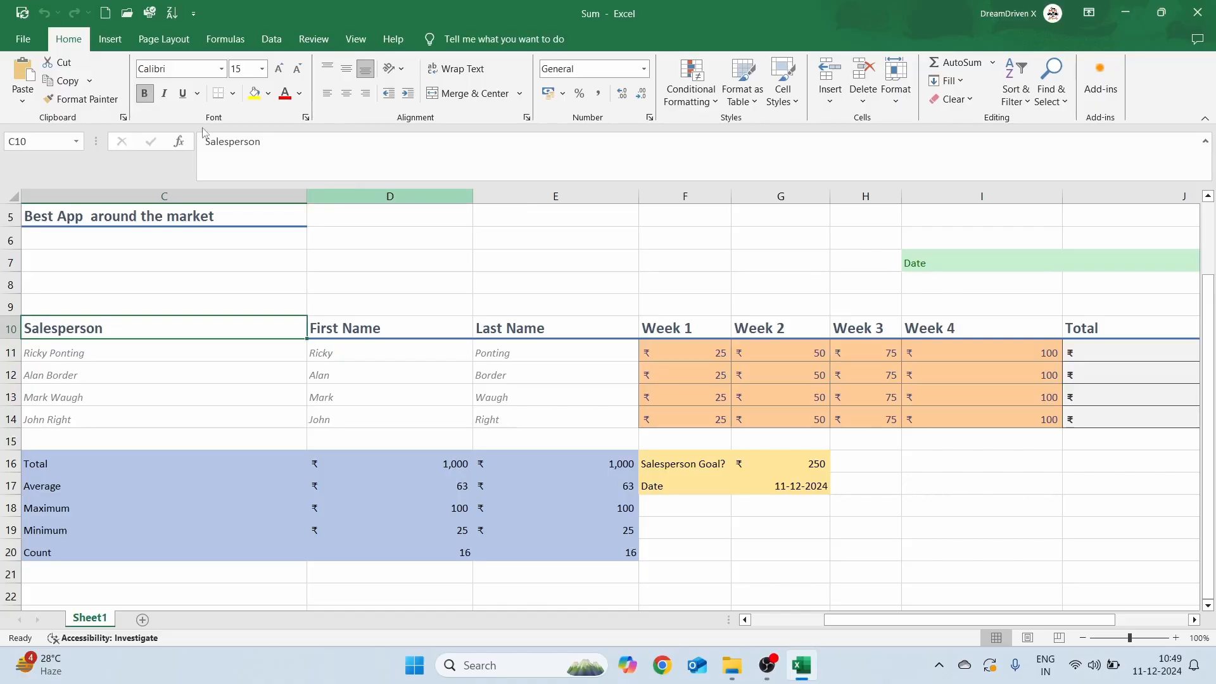
Review the built-in workbook themes and the themed cell styles offered under the current Office theme
left_click(155, 46)
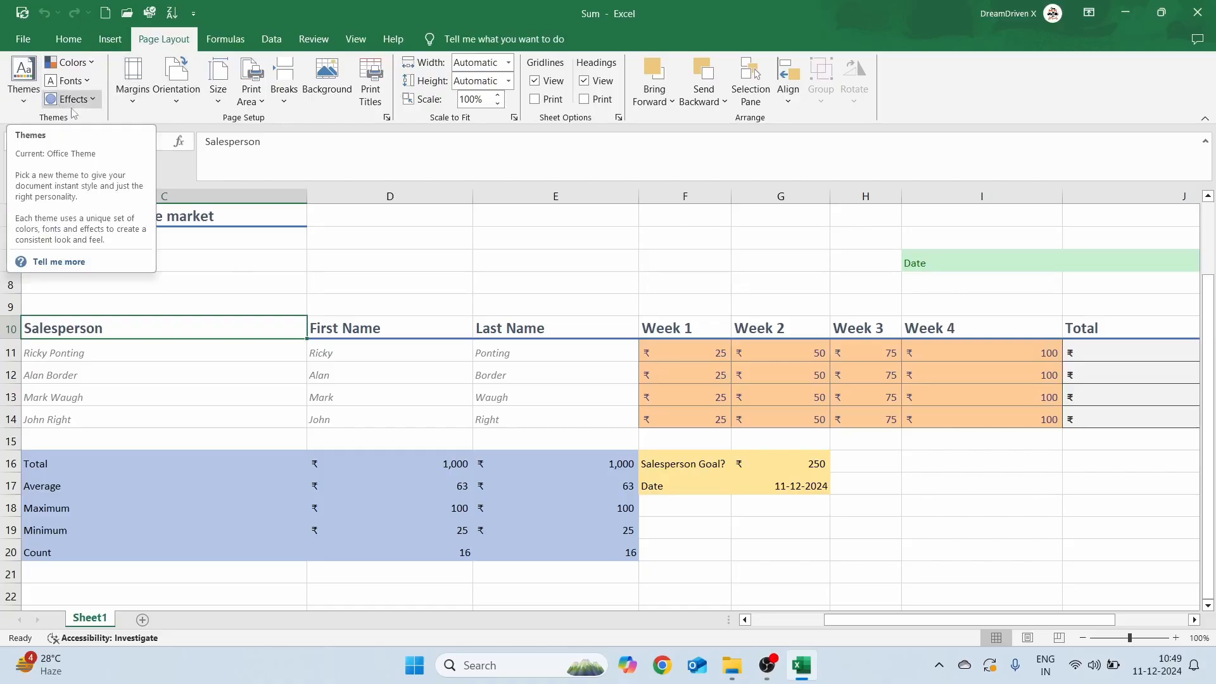
left_click(26, 102)
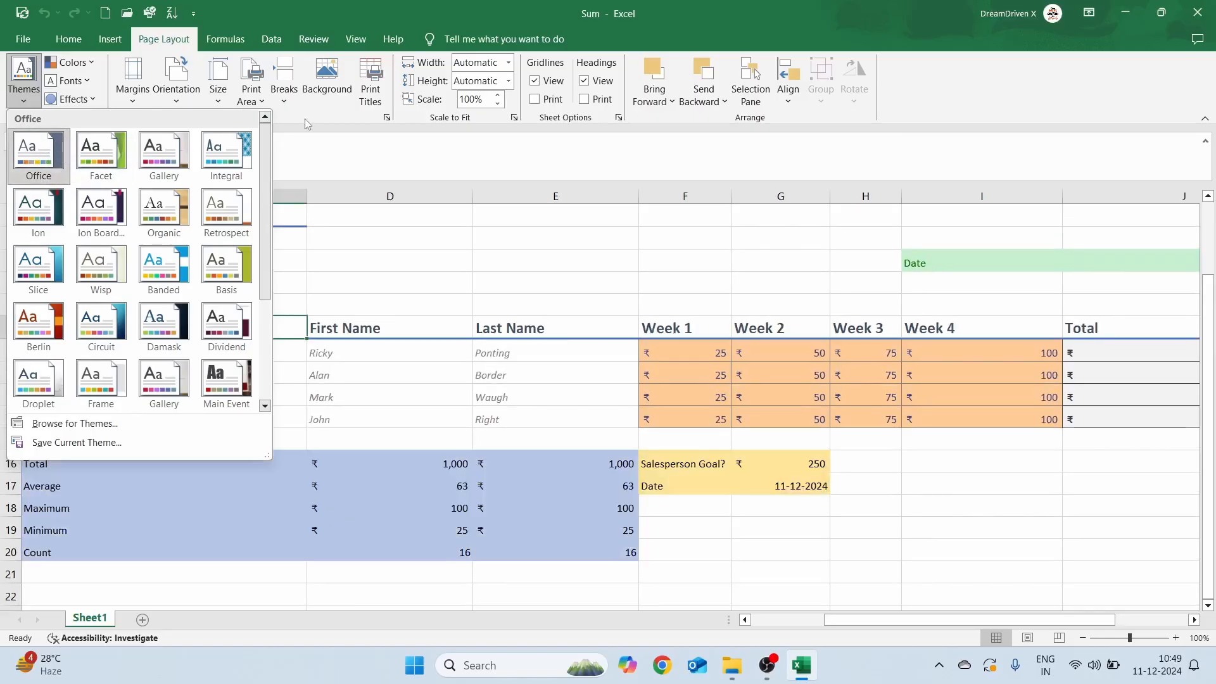
left_click(489, 159)
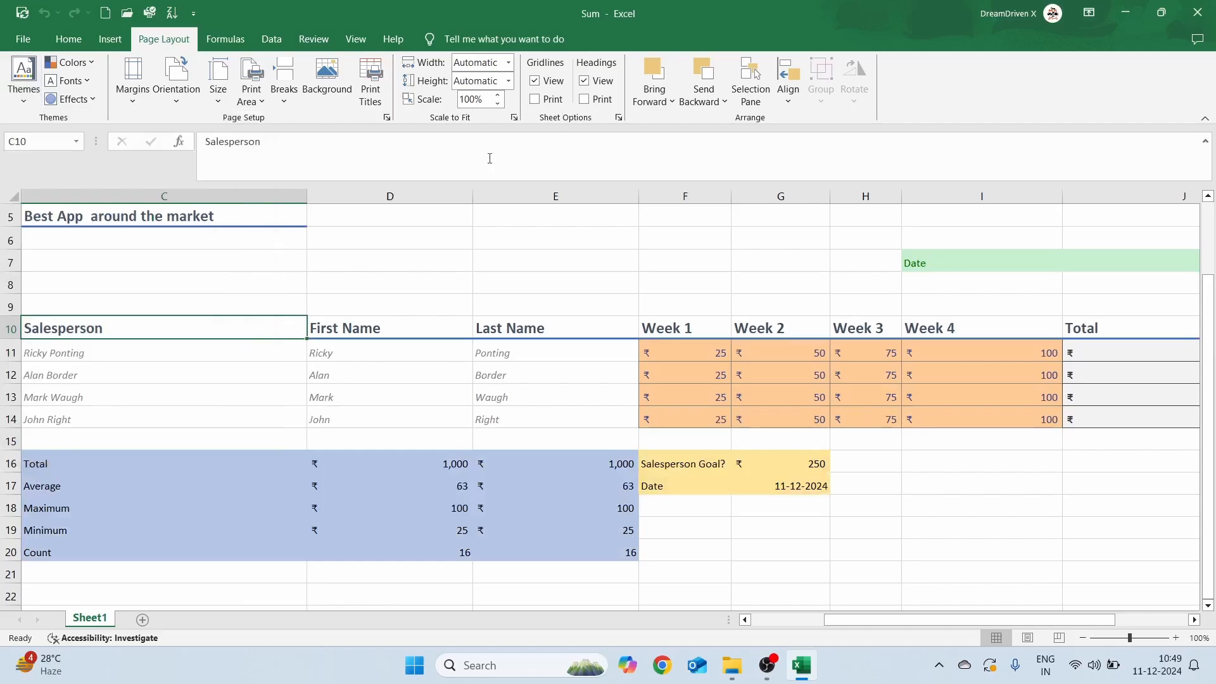
left_click(60, 47)
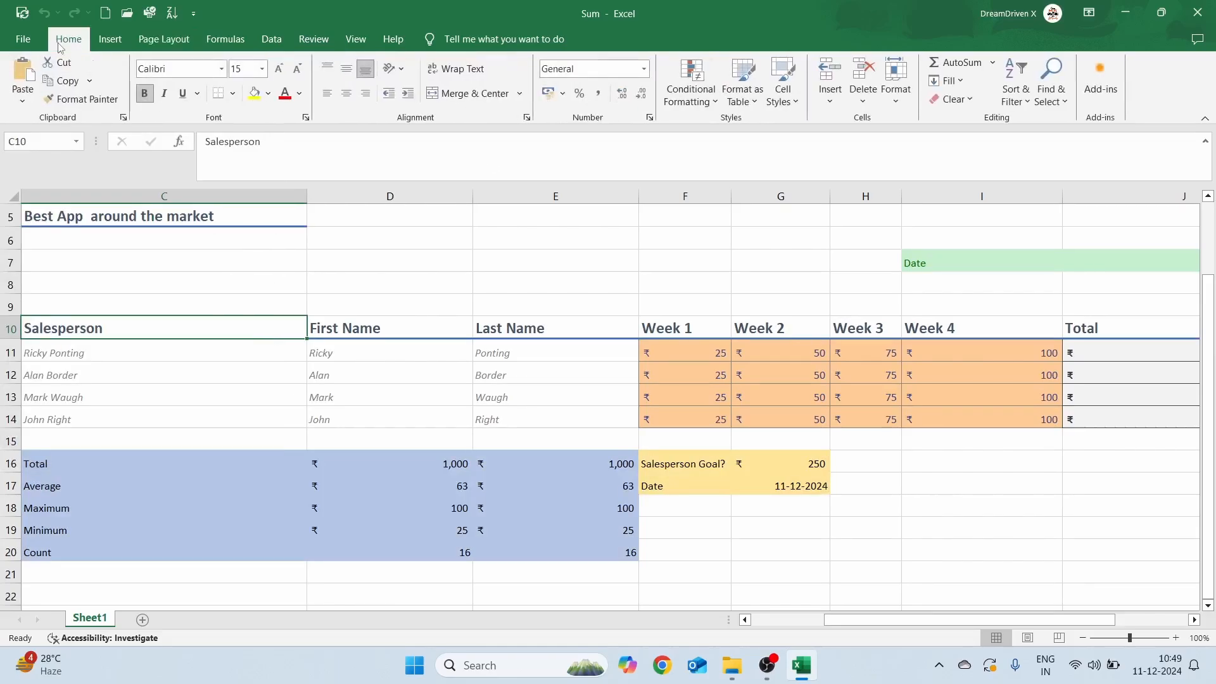
left_click(788, 95)
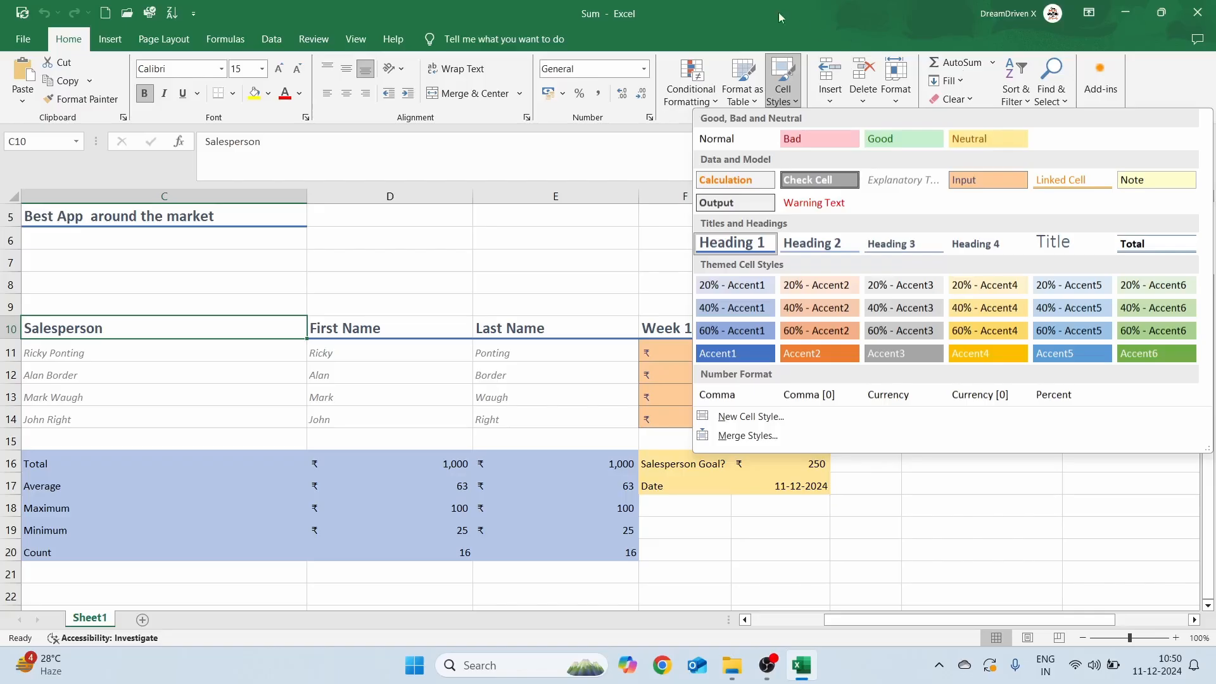
Apply the Facet theme to the workbook and review the cell styles it offers
left_click(166, 40)
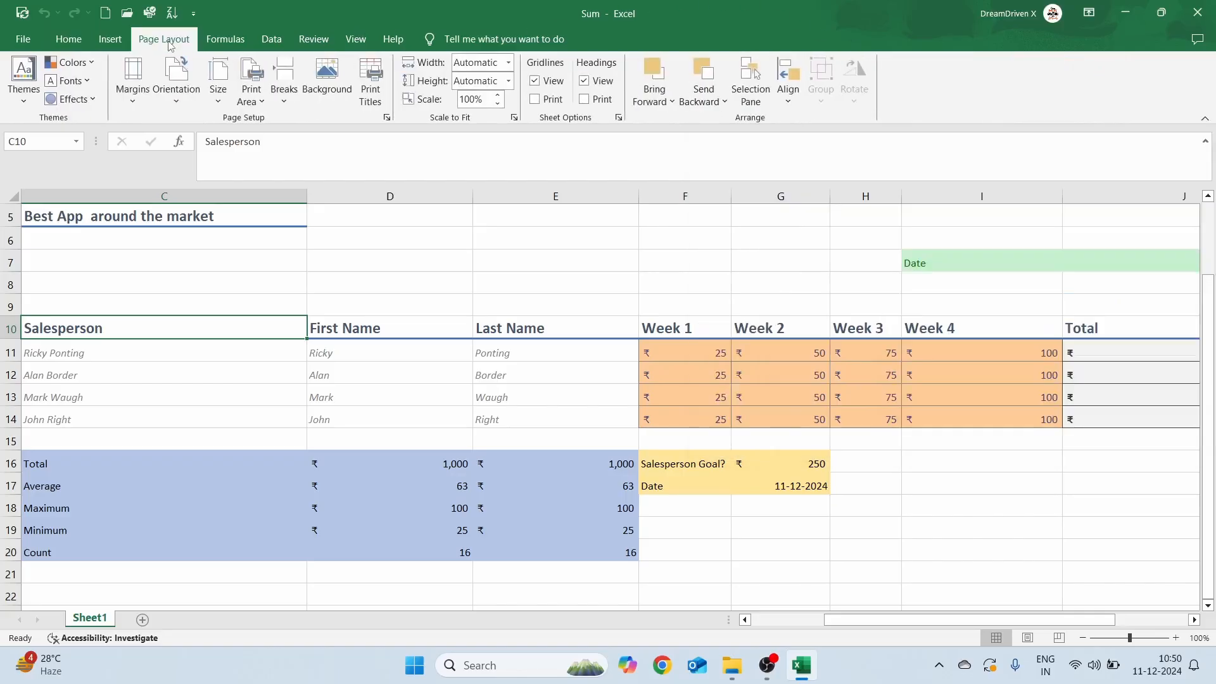
left_click(26, 104)
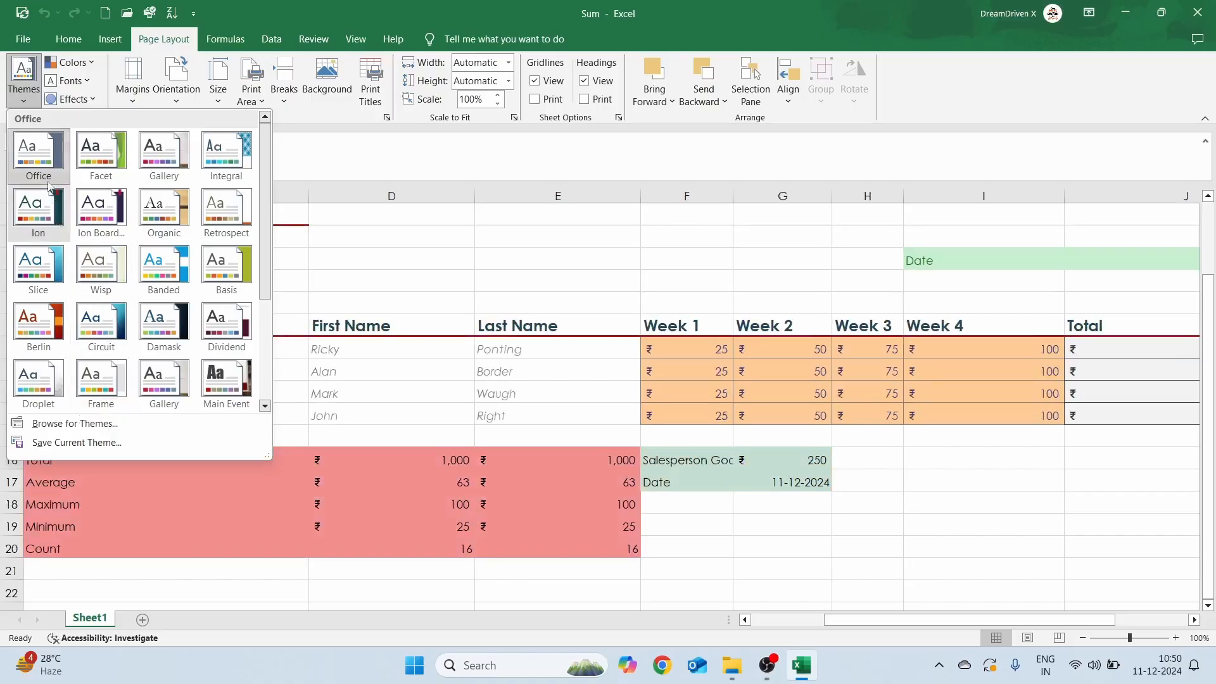
left_click(92, 166)
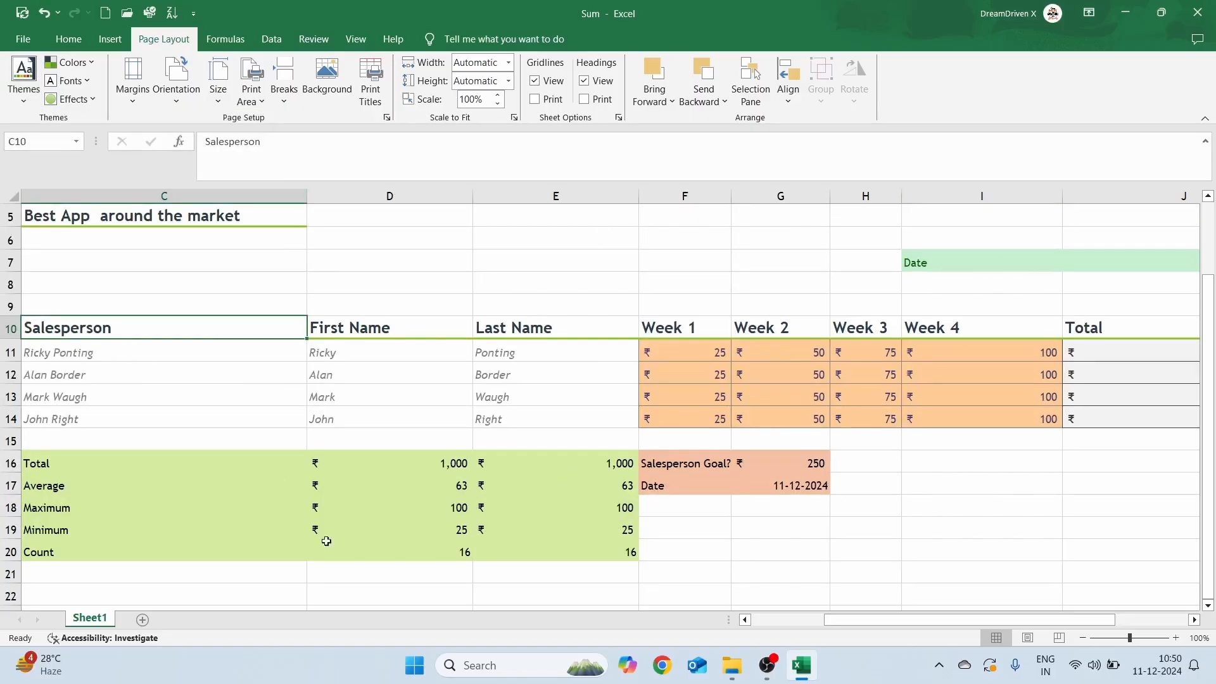
left_click(69, 48)
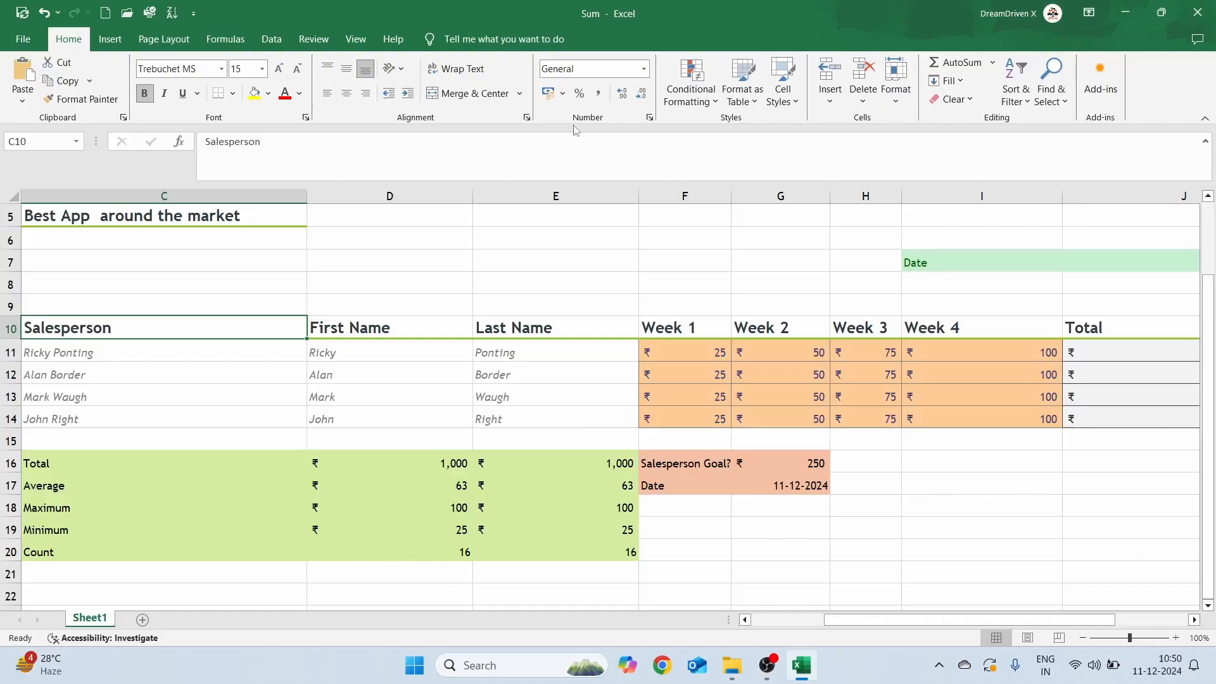
left_click(795, 101)
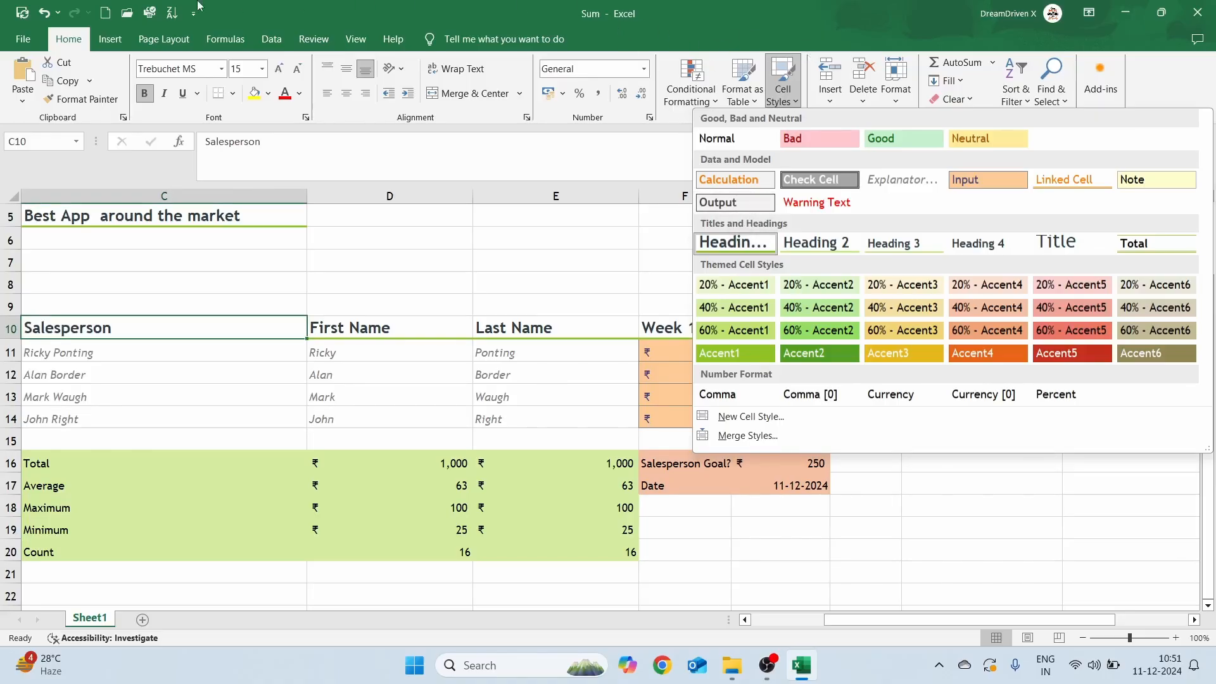
Apply the first Gallery theme to the workbook and review its themed cell styles
left_click(176, 33)
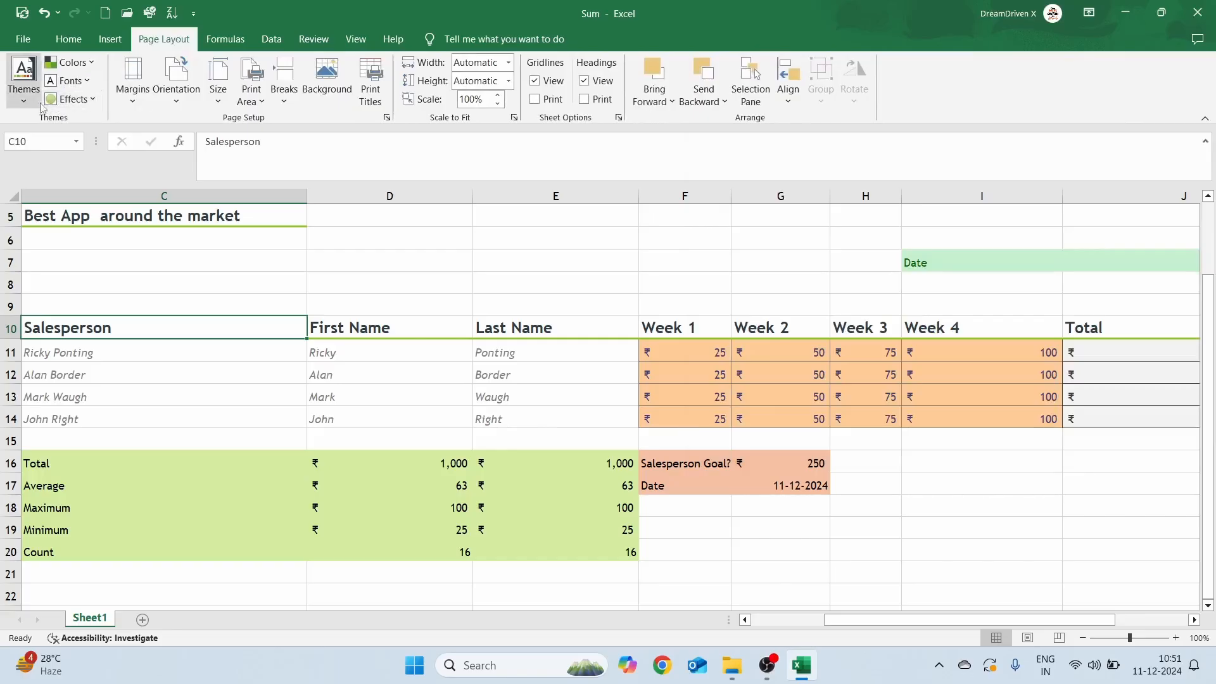
left_click(20, 105)
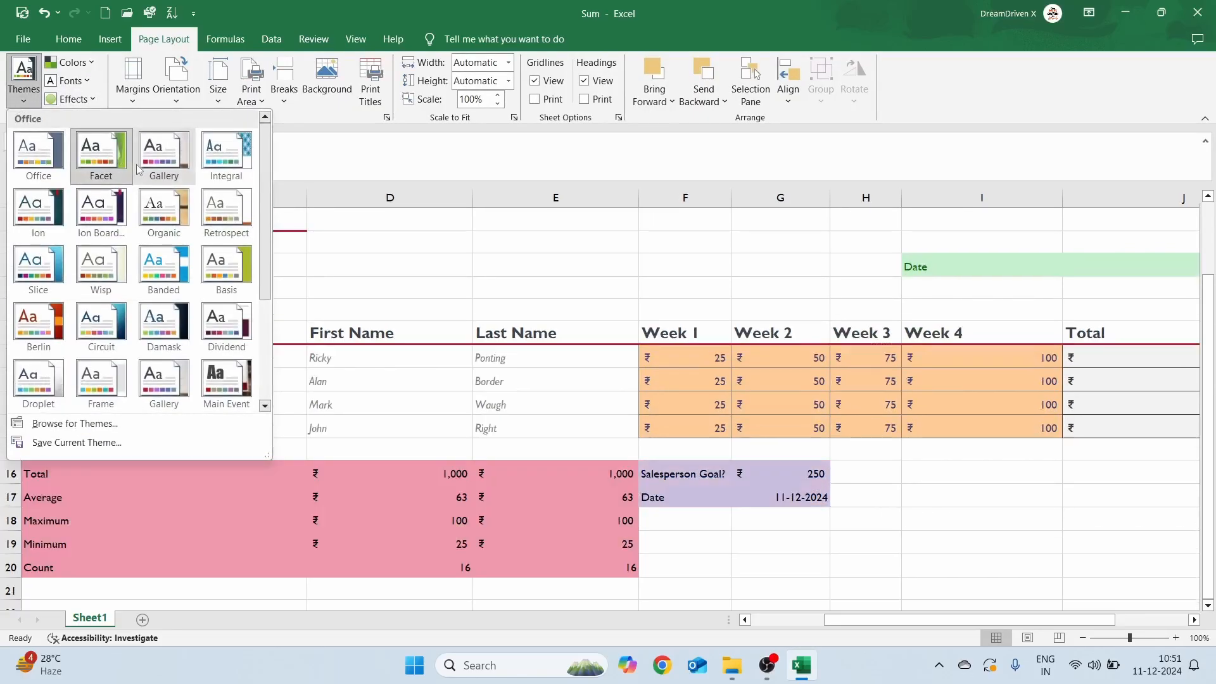
left_click(136, 164)
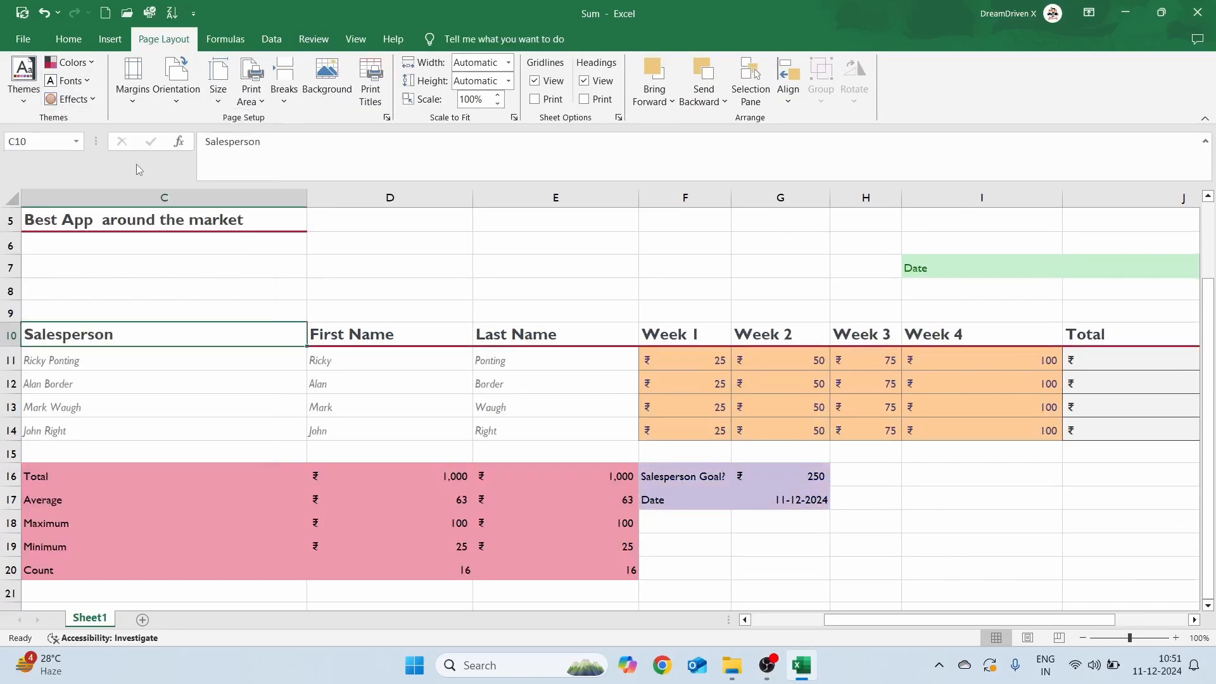
left_click(69, 41)
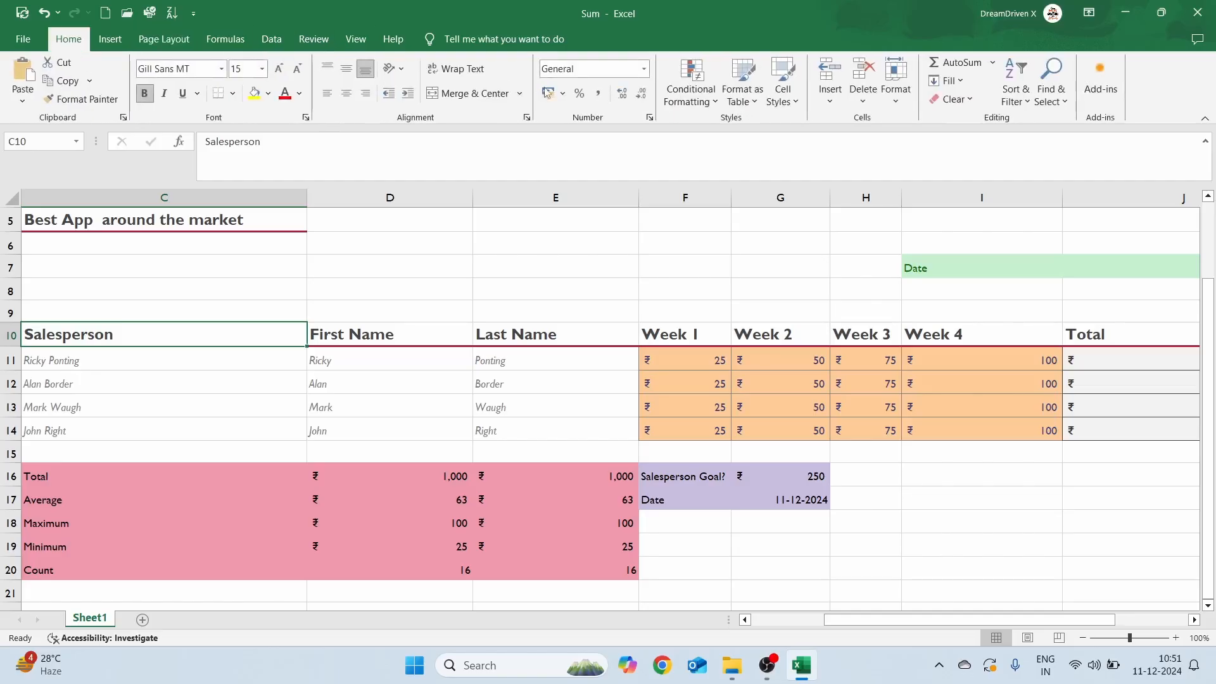
left_click(788, 112)
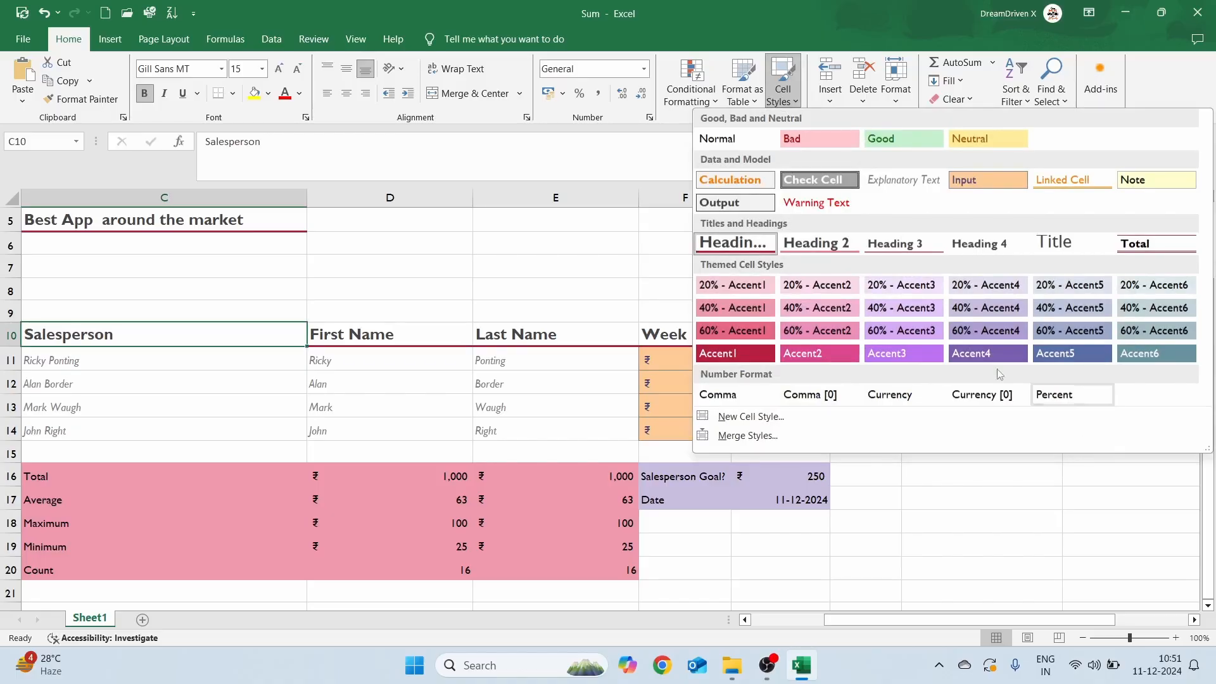
Change the workbook's theme to Circuit
left_click(163, 43)
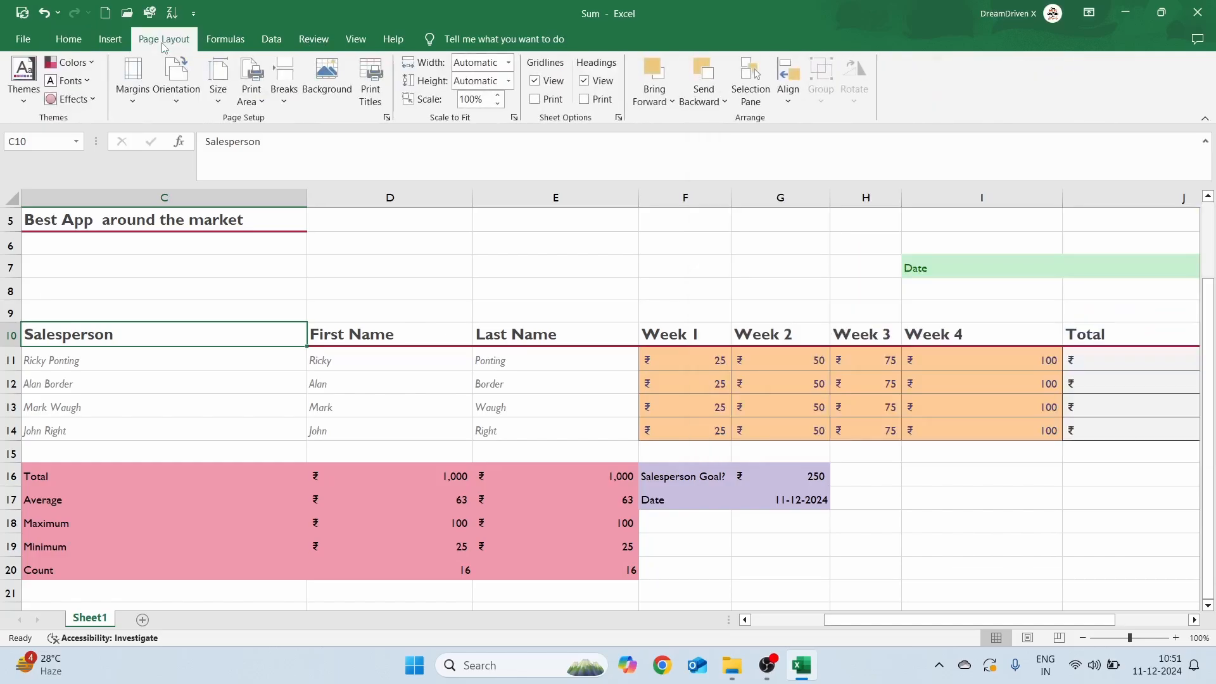
left_click(22, 95)
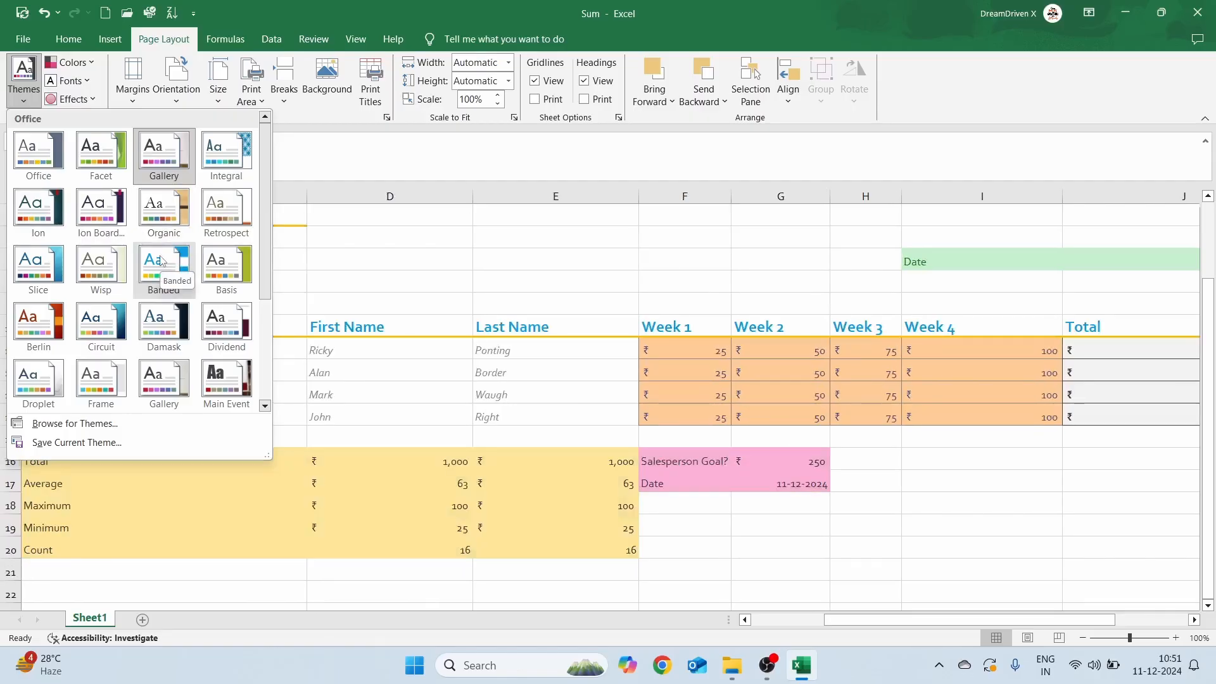
left_click(107, 315)
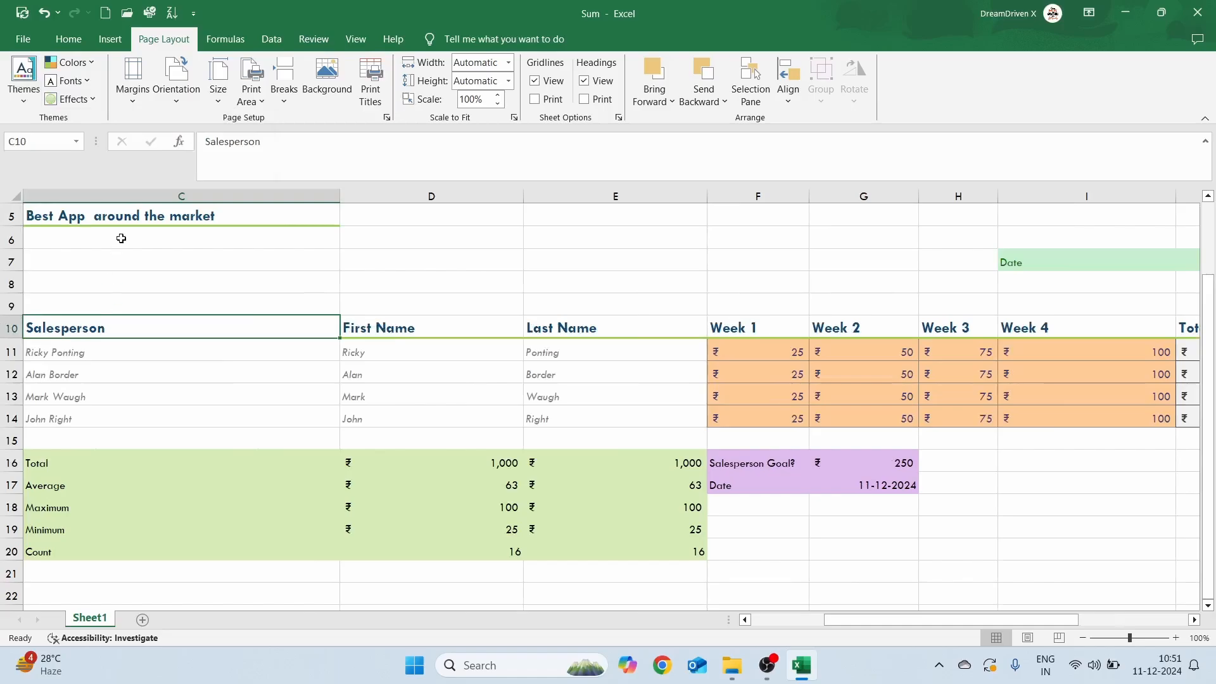
Switch the workbook to the Basis theme
left_click(21, 107)
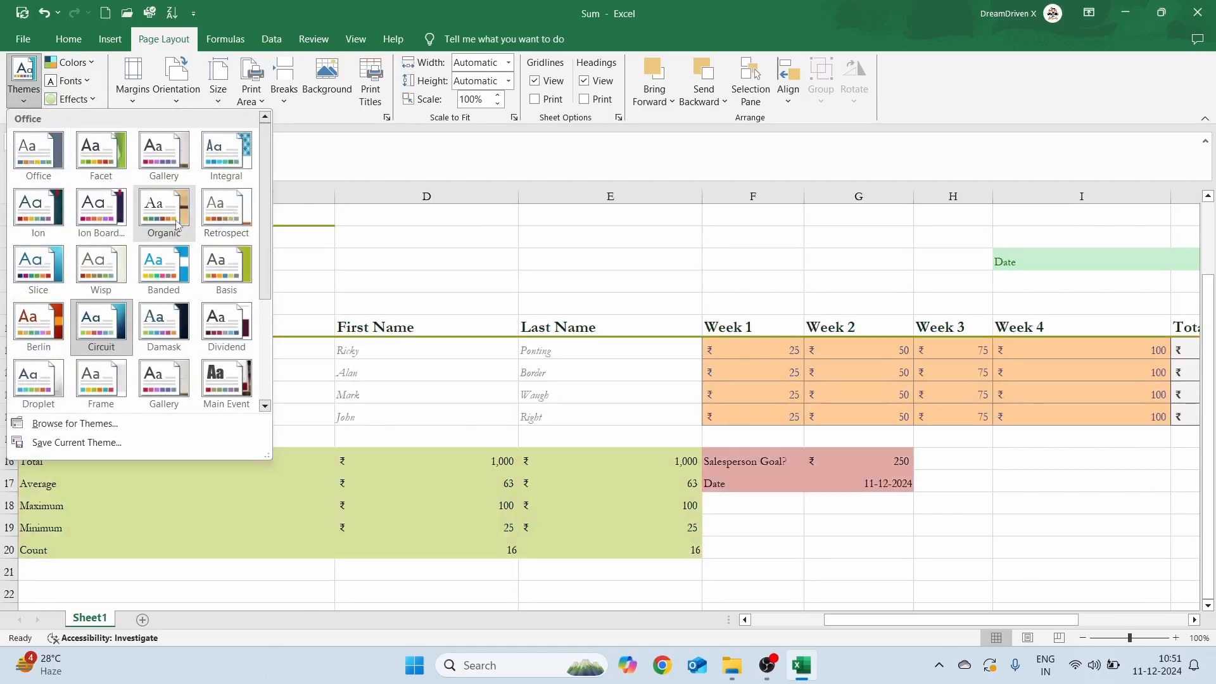
left_click(217, 264)
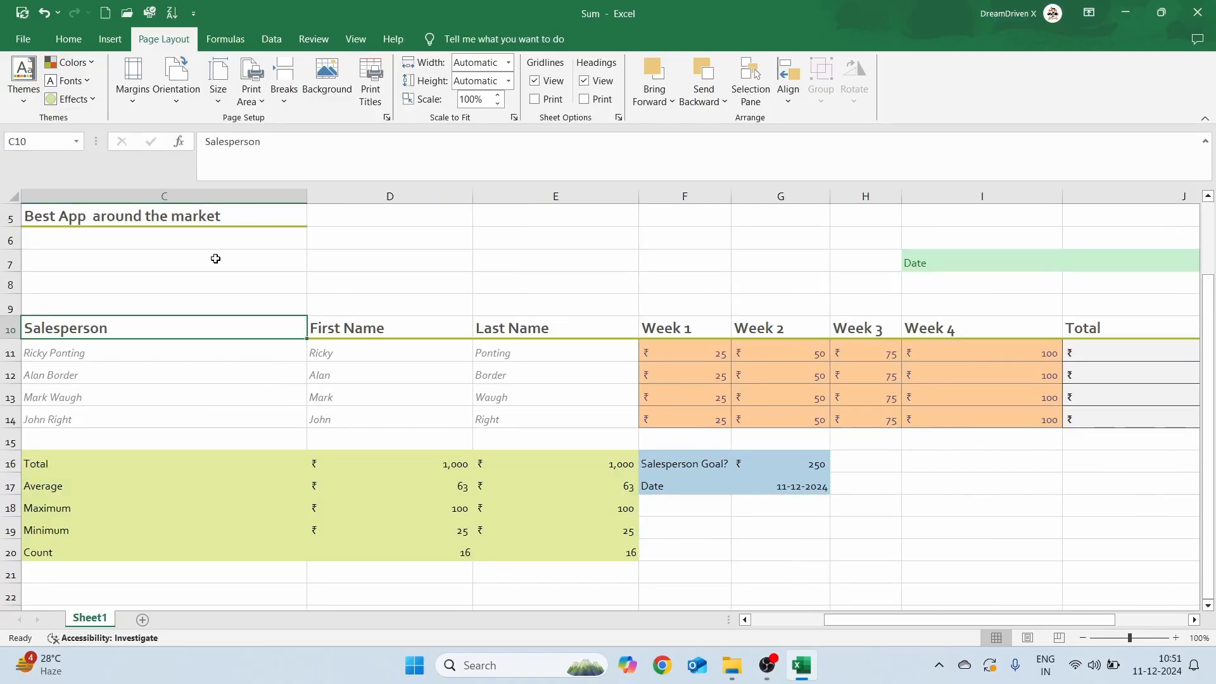
Look through the theme gallery and the dialog for browsing theme files without choosing one
left_click(39, 103)
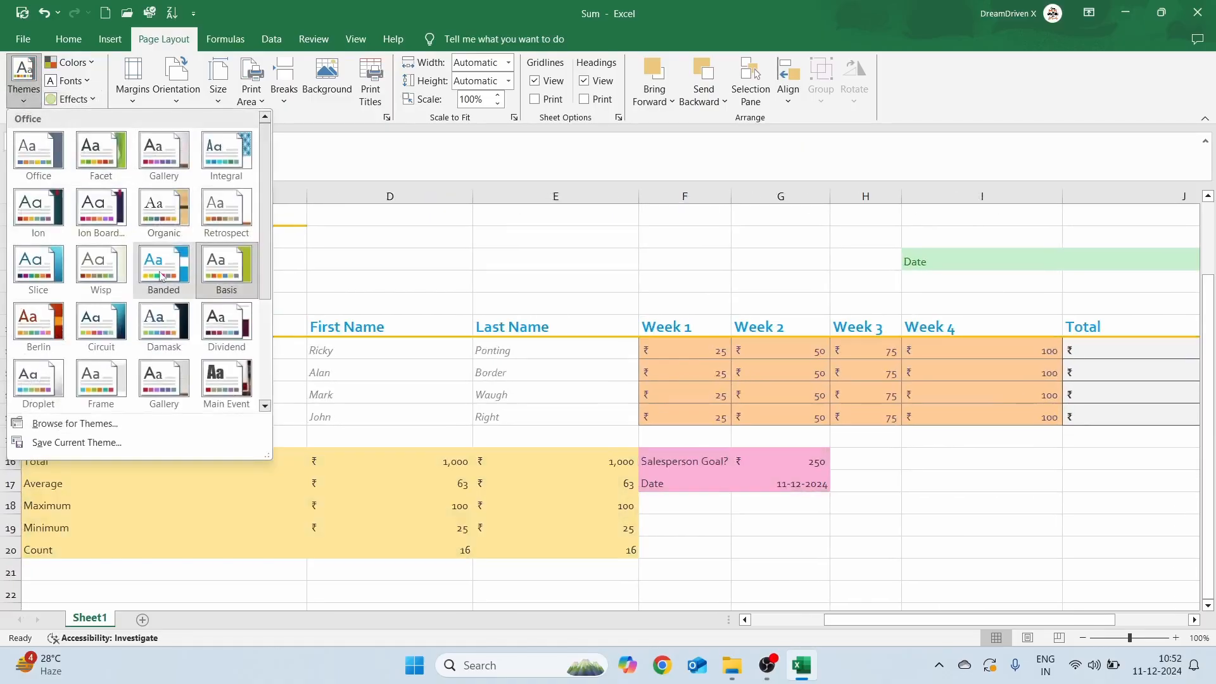
scroll(161, 275, "down", 3)
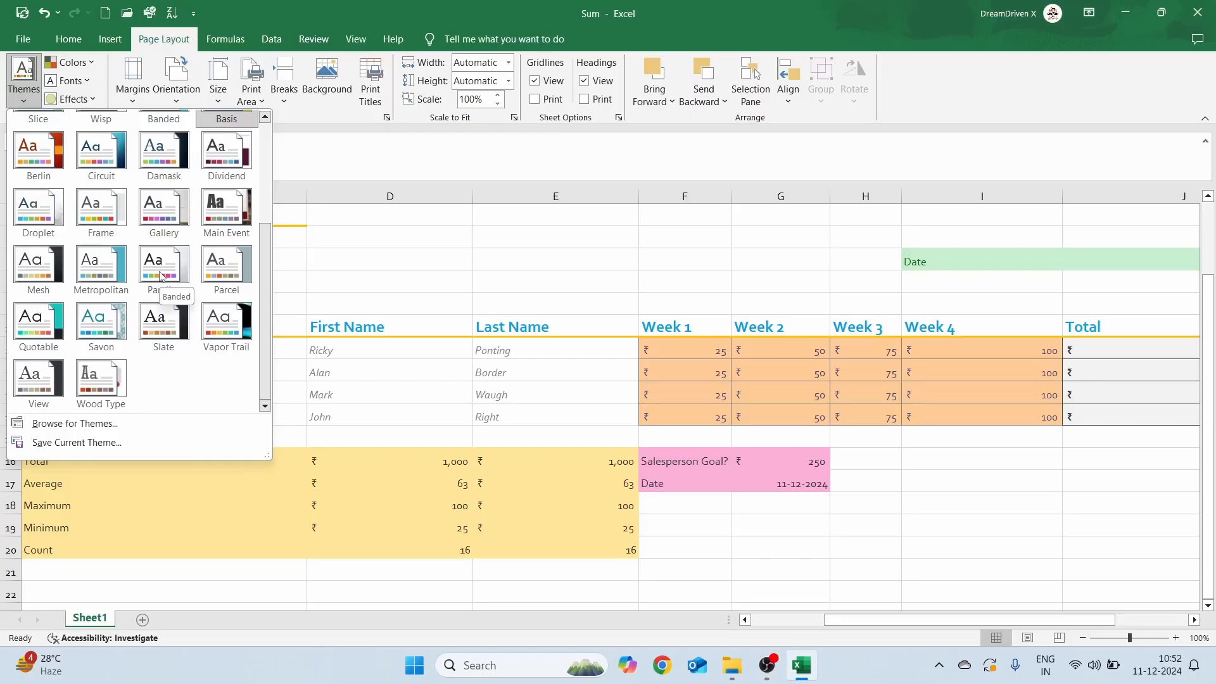
left_click(75, 424)
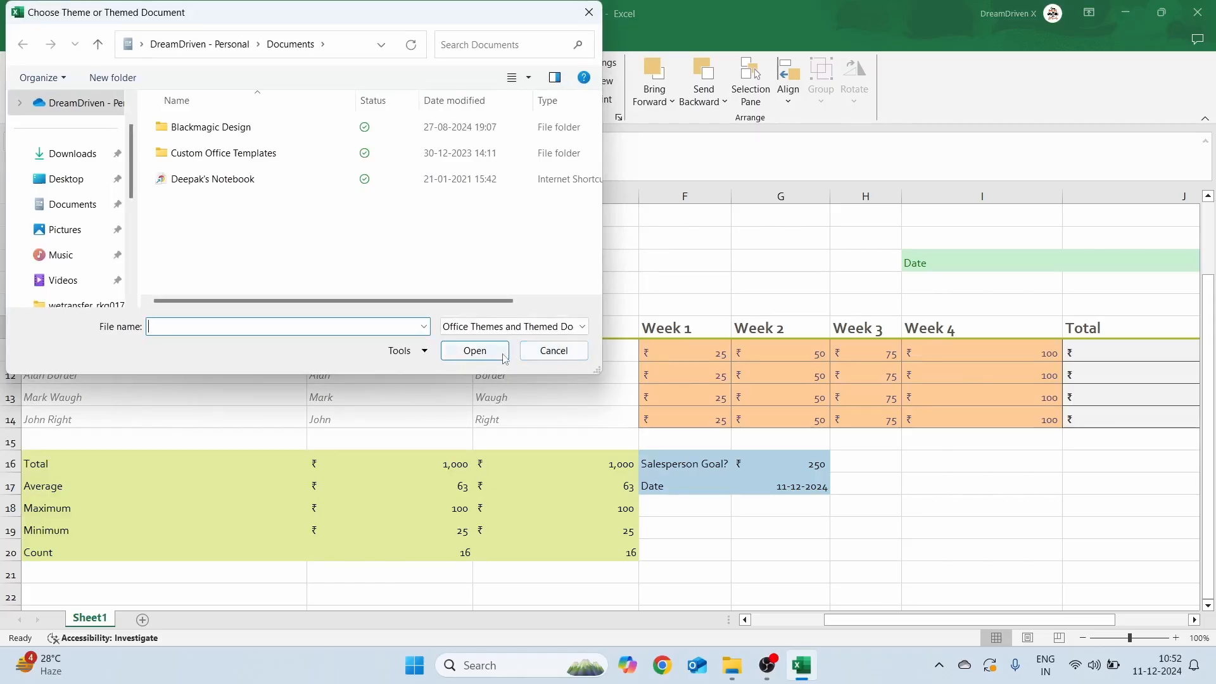
left_click(577, 352)
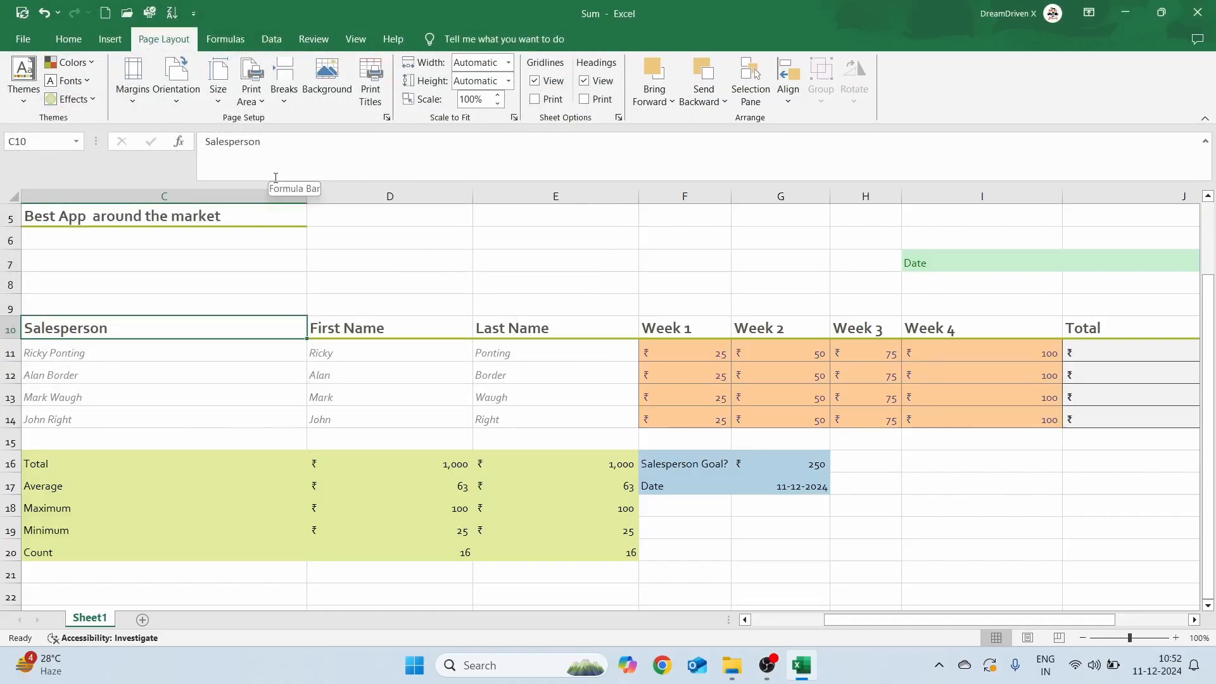
Apply the Organic theme to the workbook, check it across the sales worksheet and review the cell styles it offers
left_click(24, 79)
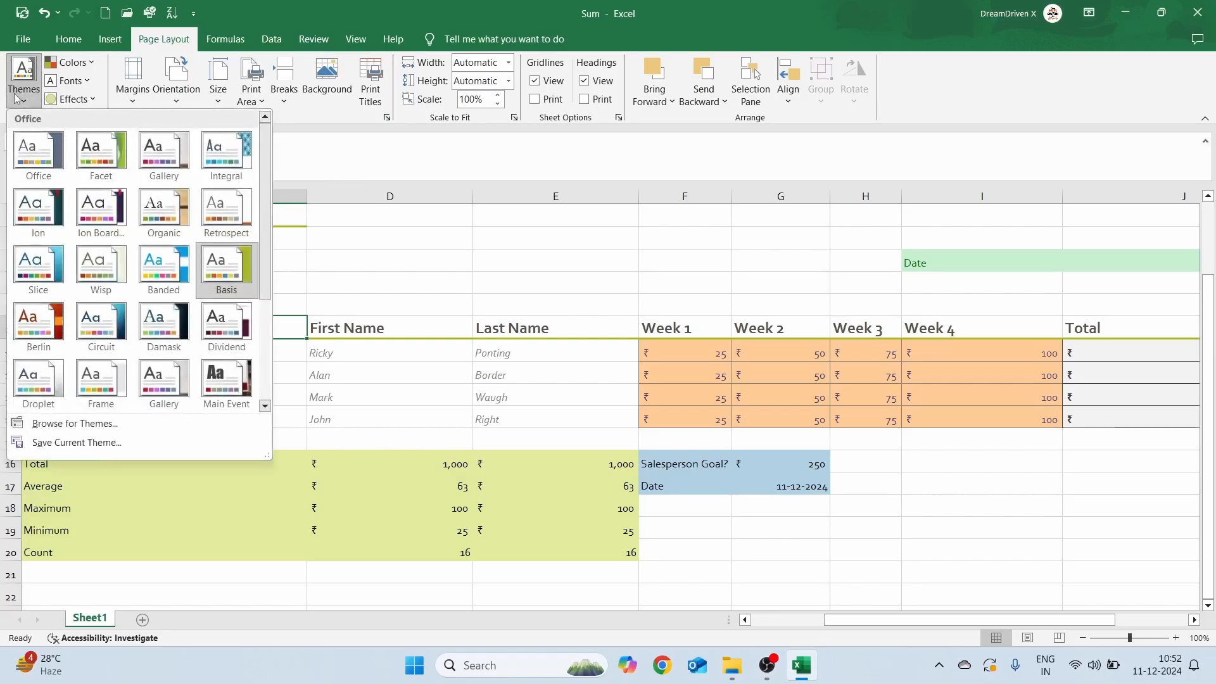
left_click(155, 234)
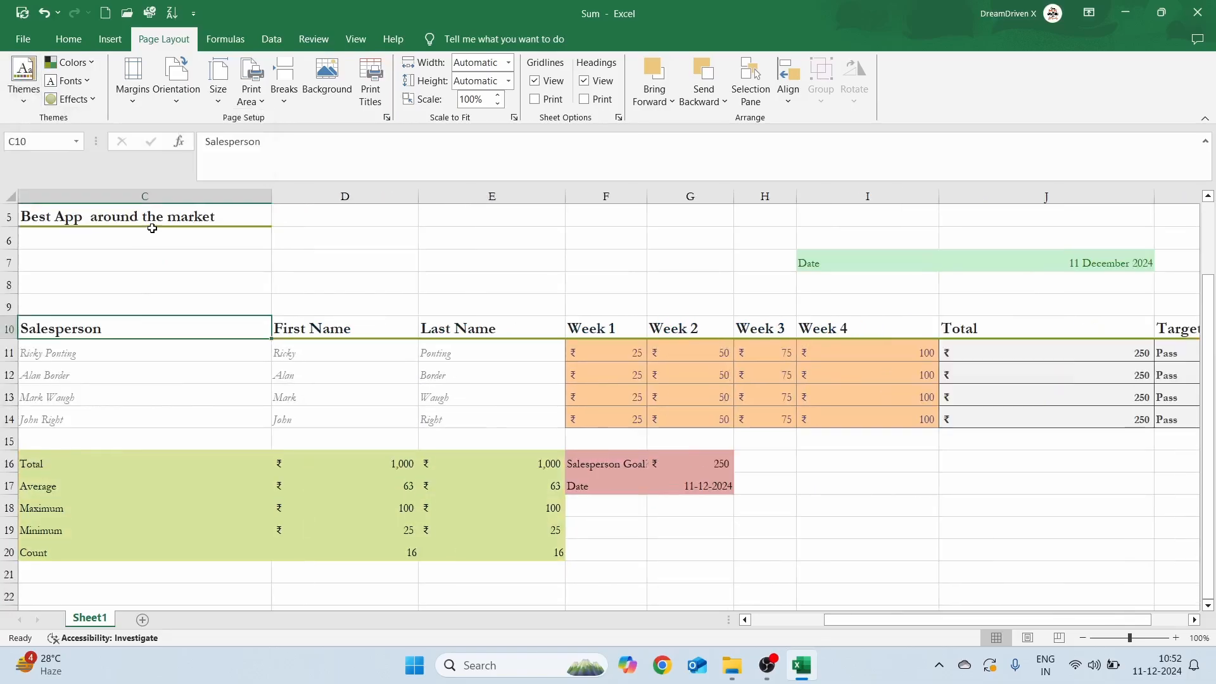
scroll(793, 249, "right", 1)
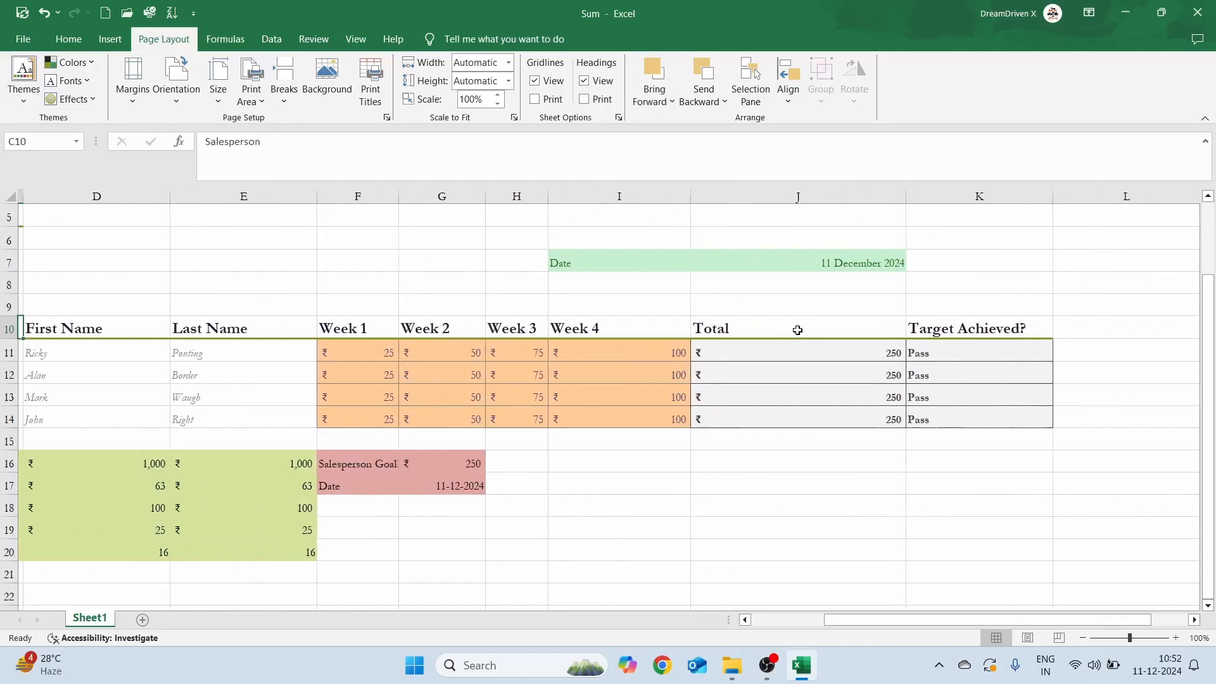
scroll(798, 329, "left", 1)
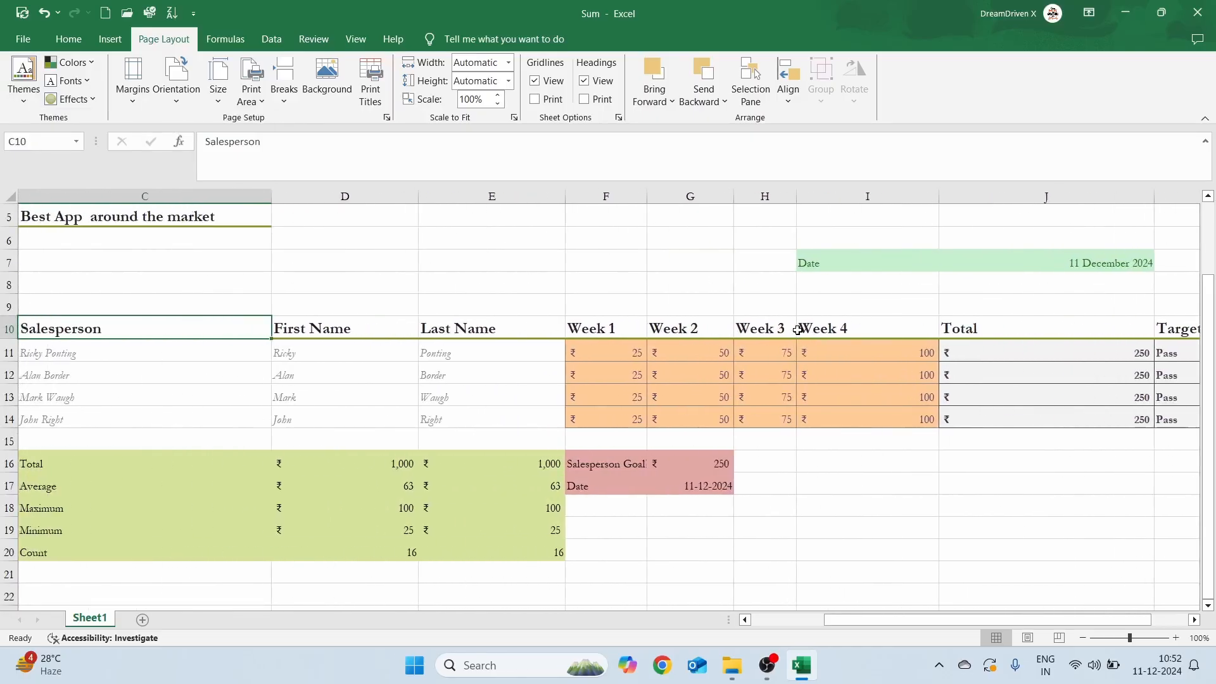
scroll(798, 329, "left", 1)
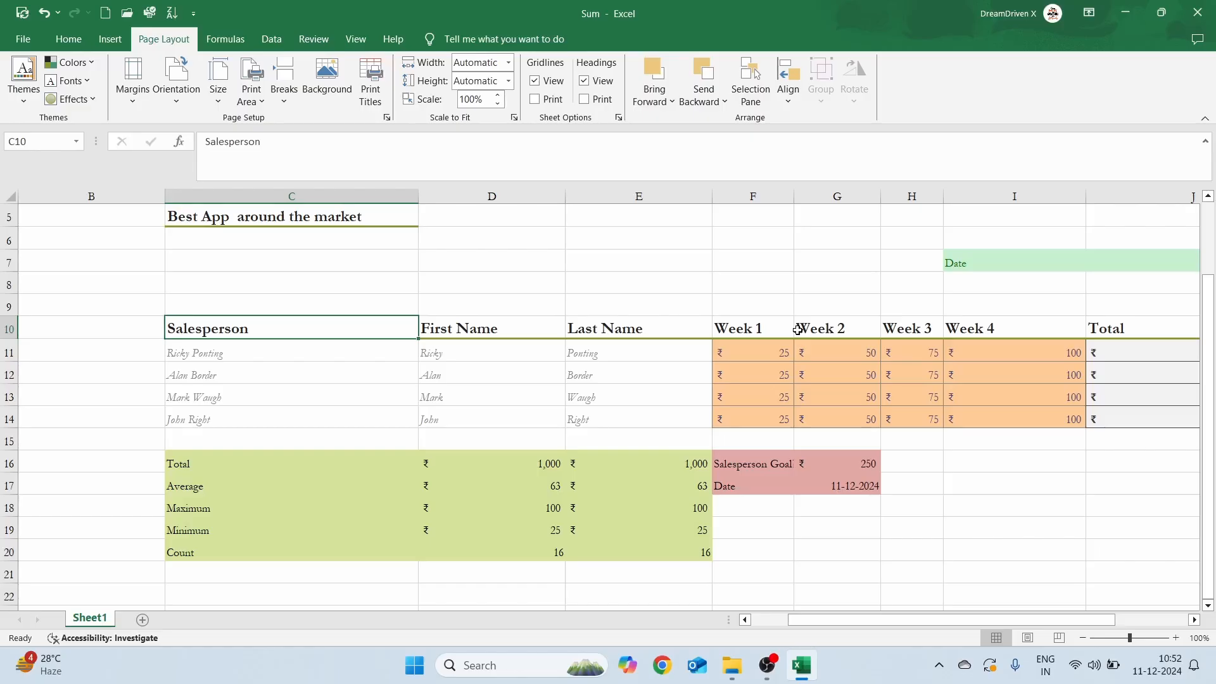
left_click(68, 39)
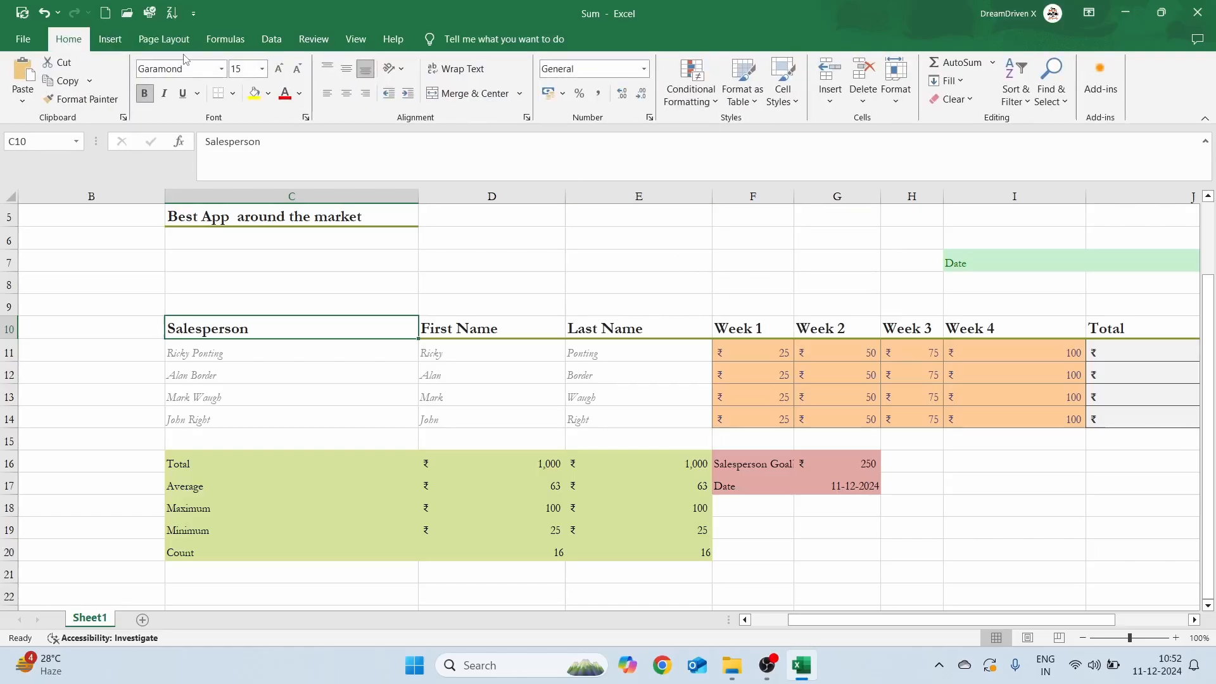
left_click(790, 105)
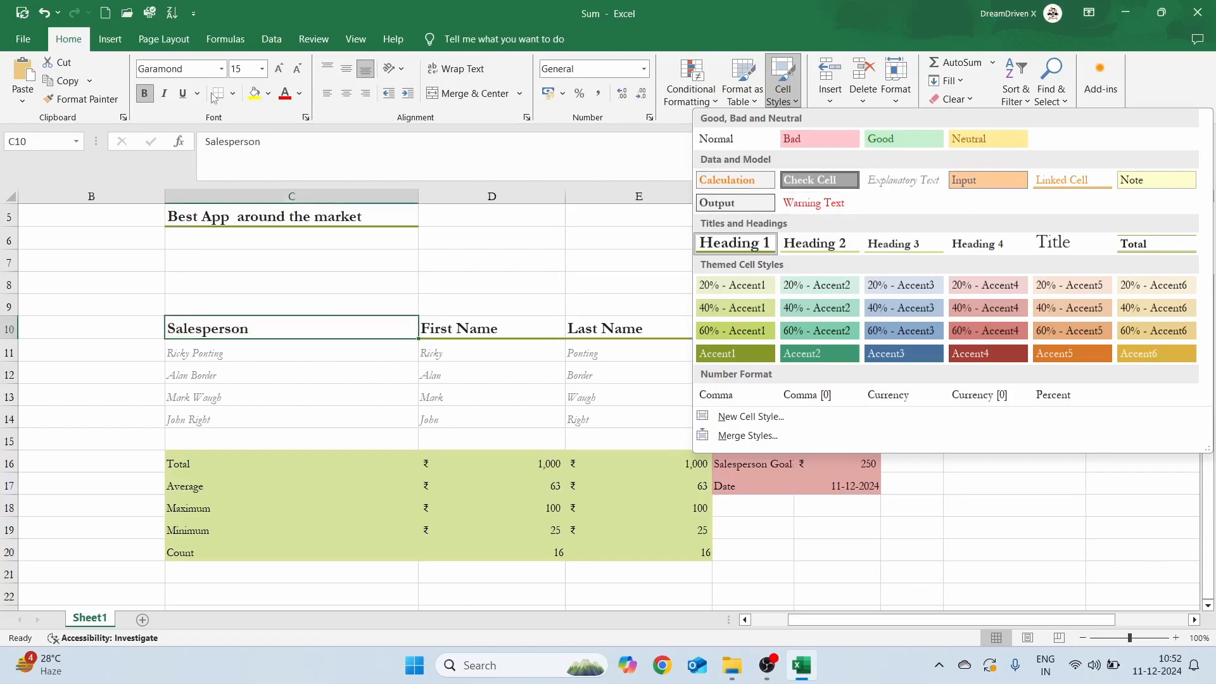
Preview the Retrospect theme while keeping Organic as the workbook's theme
left_click(157, 45)
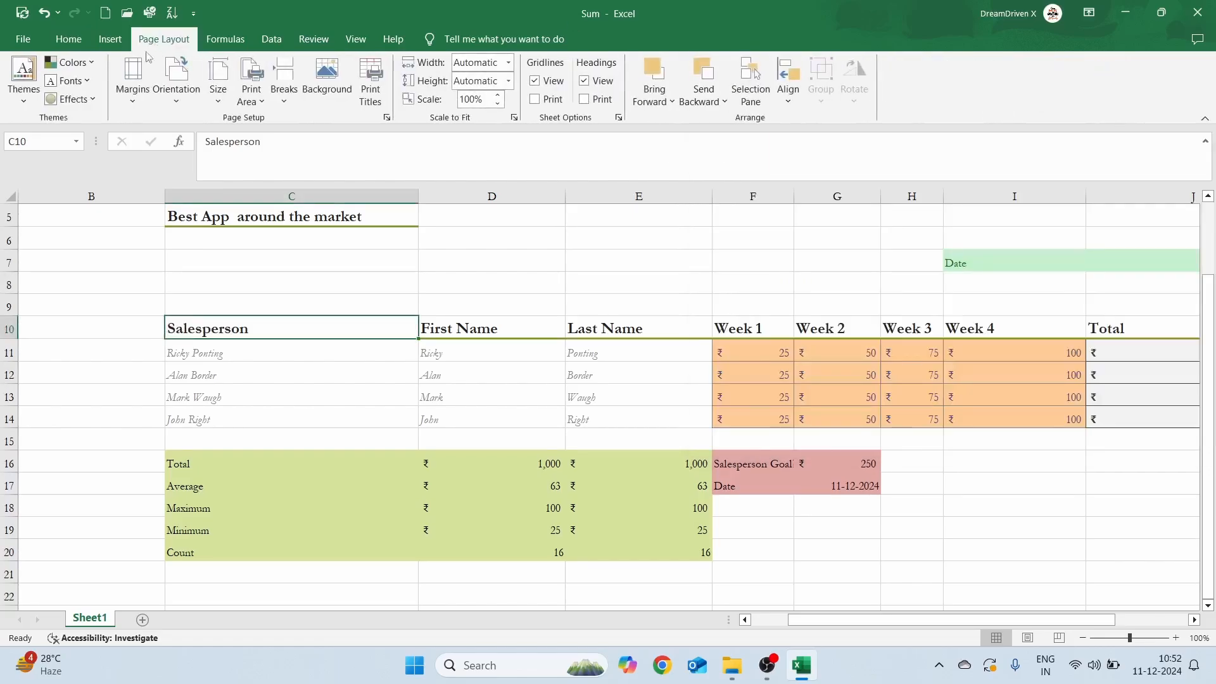
left_click(20, 106)
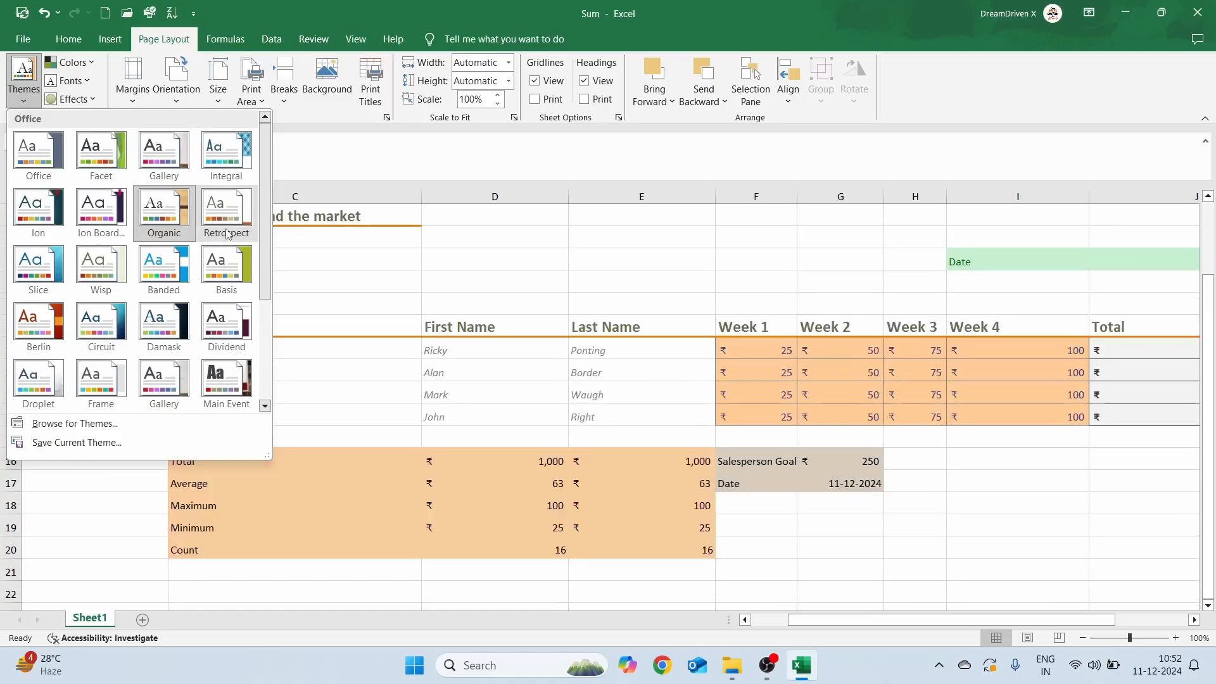
left_click(167, 223)
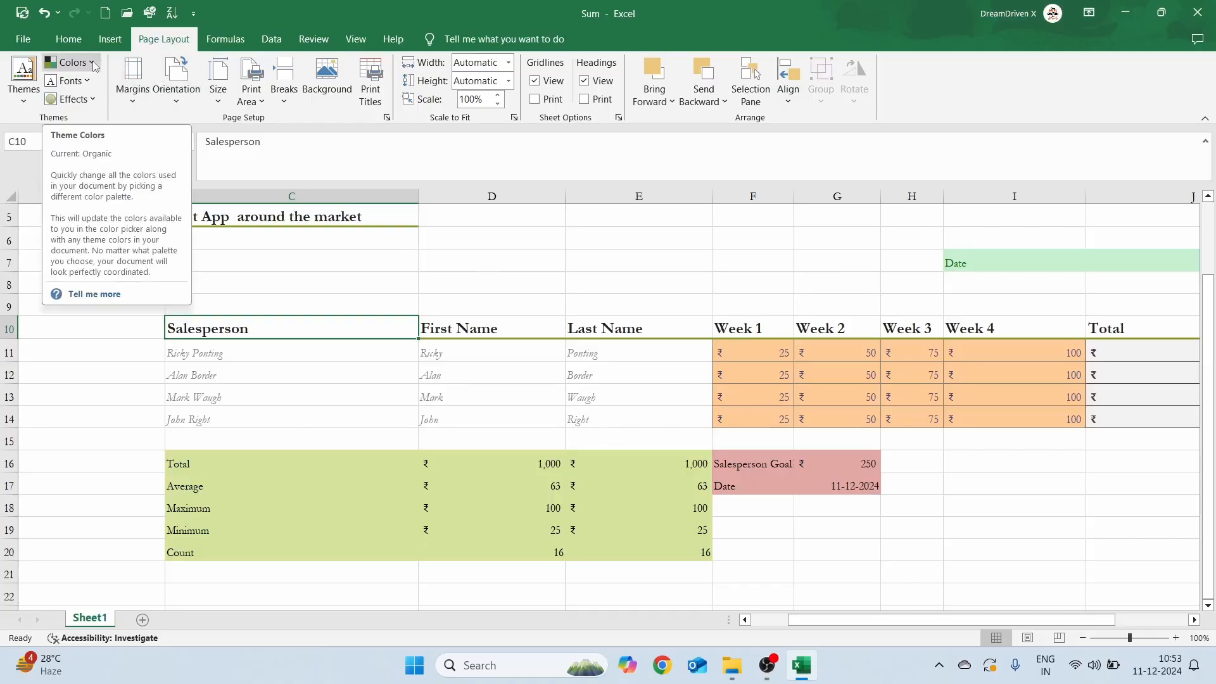
Change the theme colors to the Marquee palette and check the recolored worksheet
left_click(71, 62)
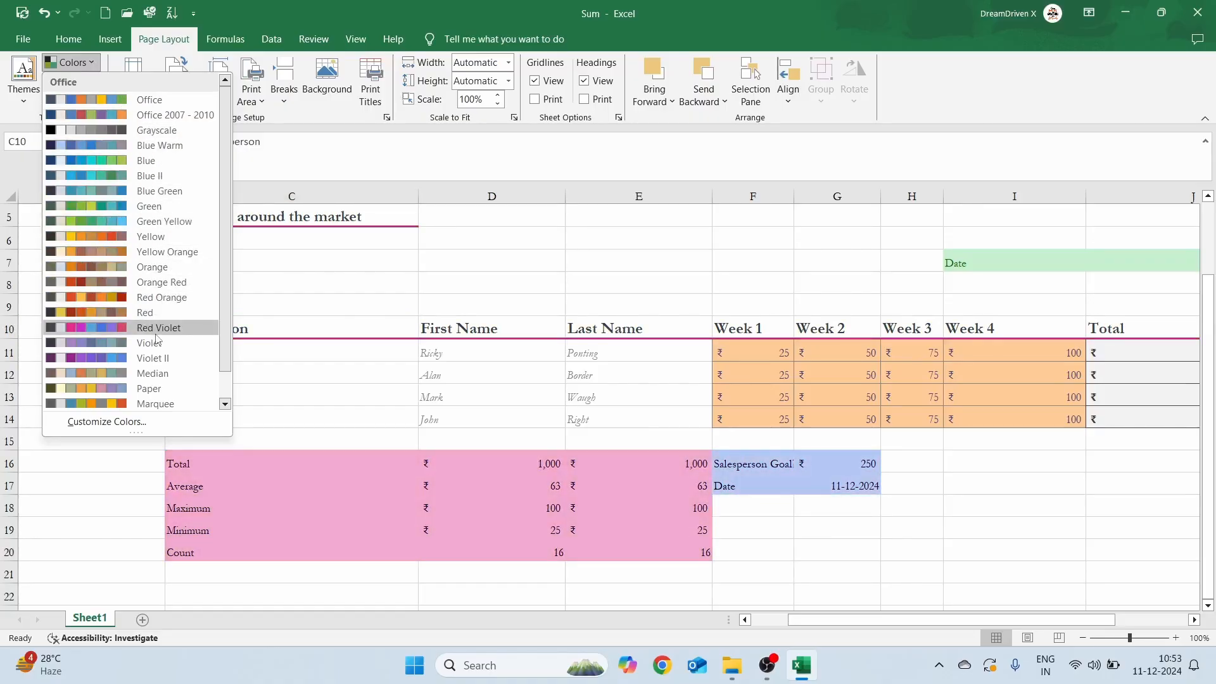
scroll(162, 367, "down", 1)
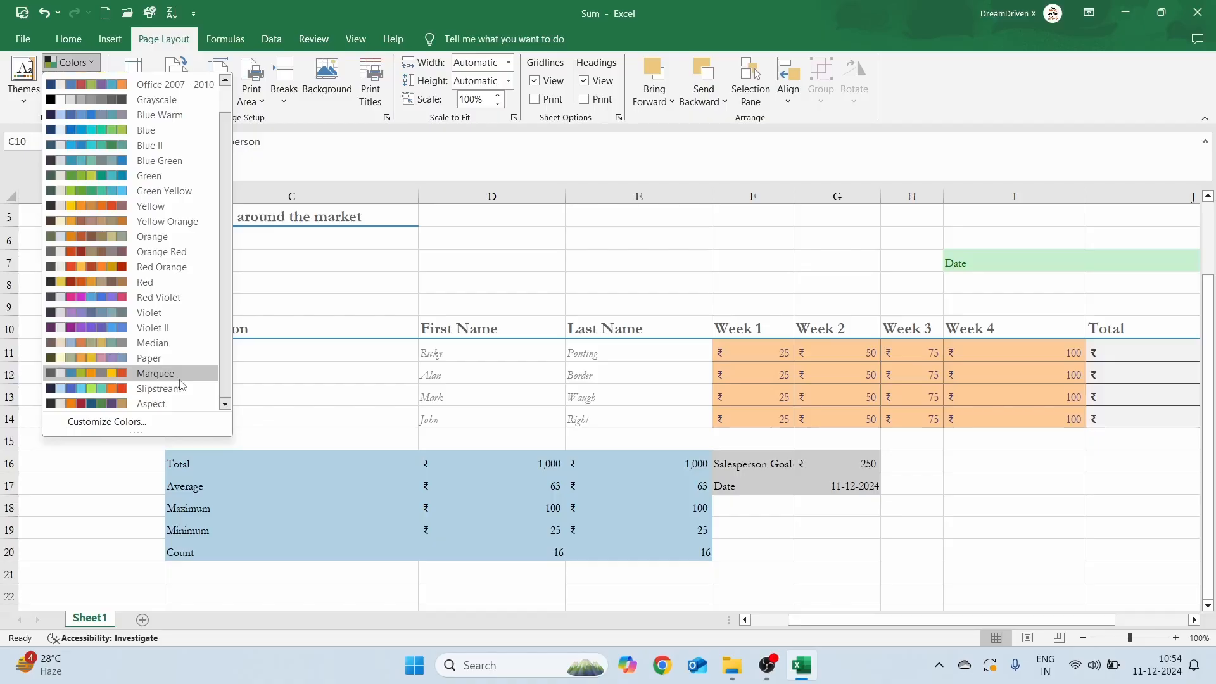
left_click(181, 381)
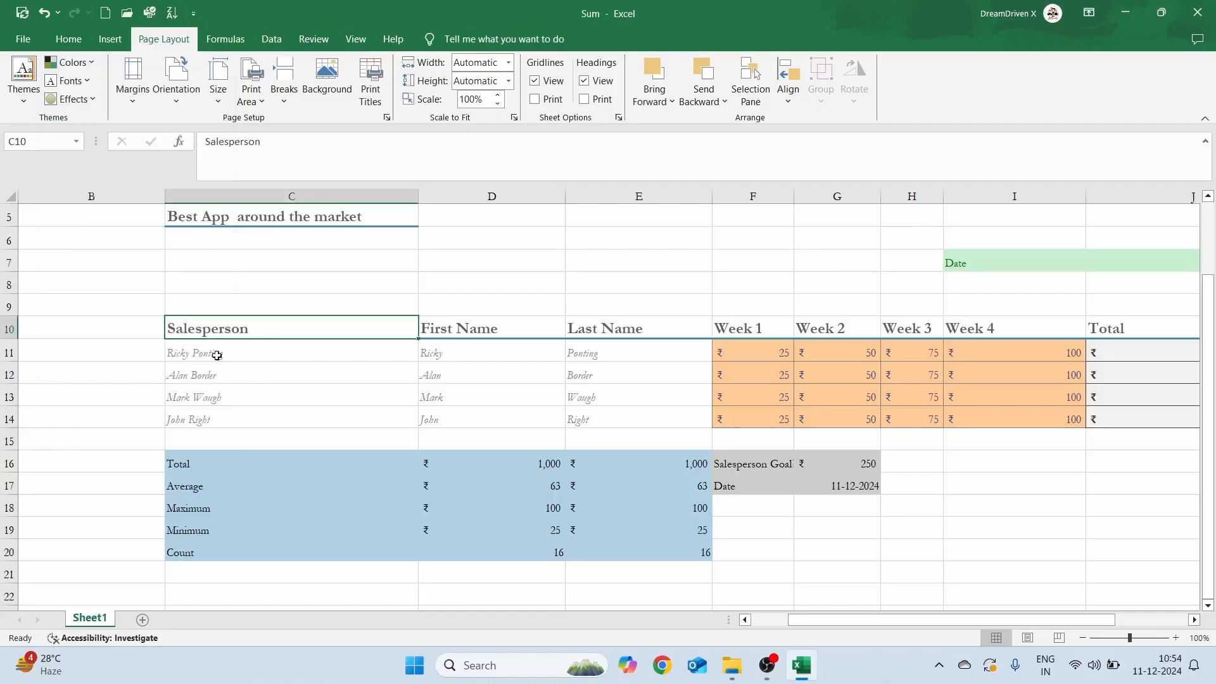
scroll(590, 352, "right", 2)
scroll(590, 353, "left", 3)
scroll(590, 353, "up", 1)
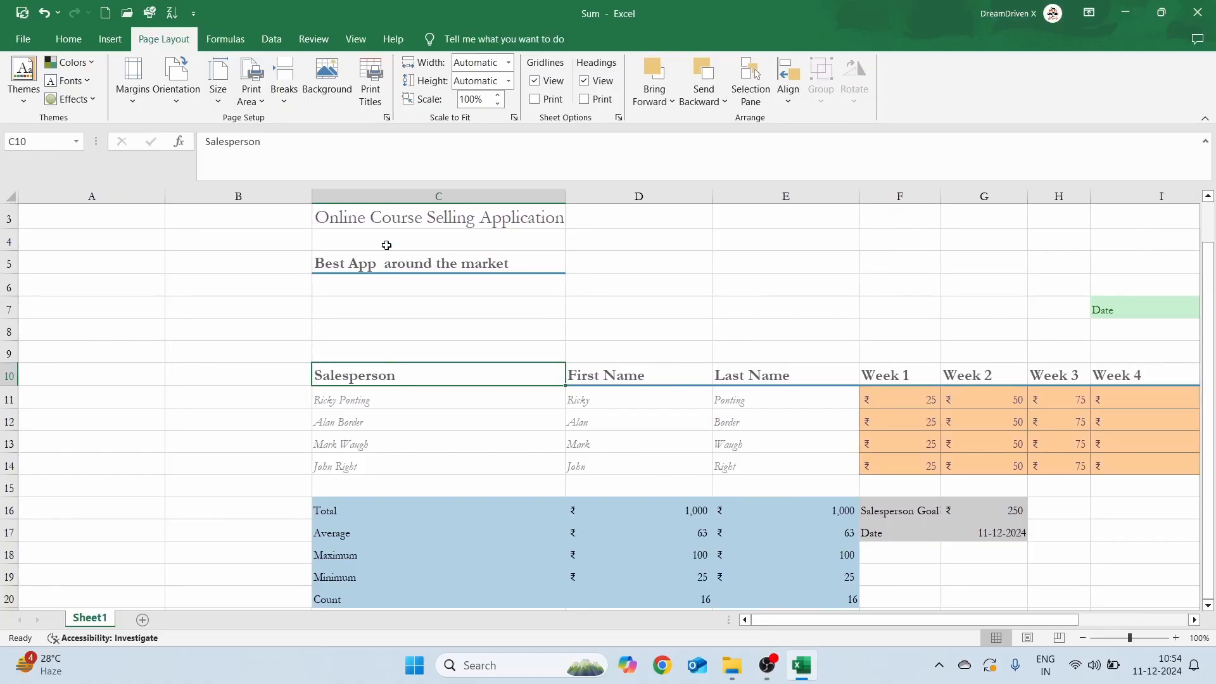
Set the theme fonts to Arial and look through the available theme effects without choosing one
left_click(89, 82)
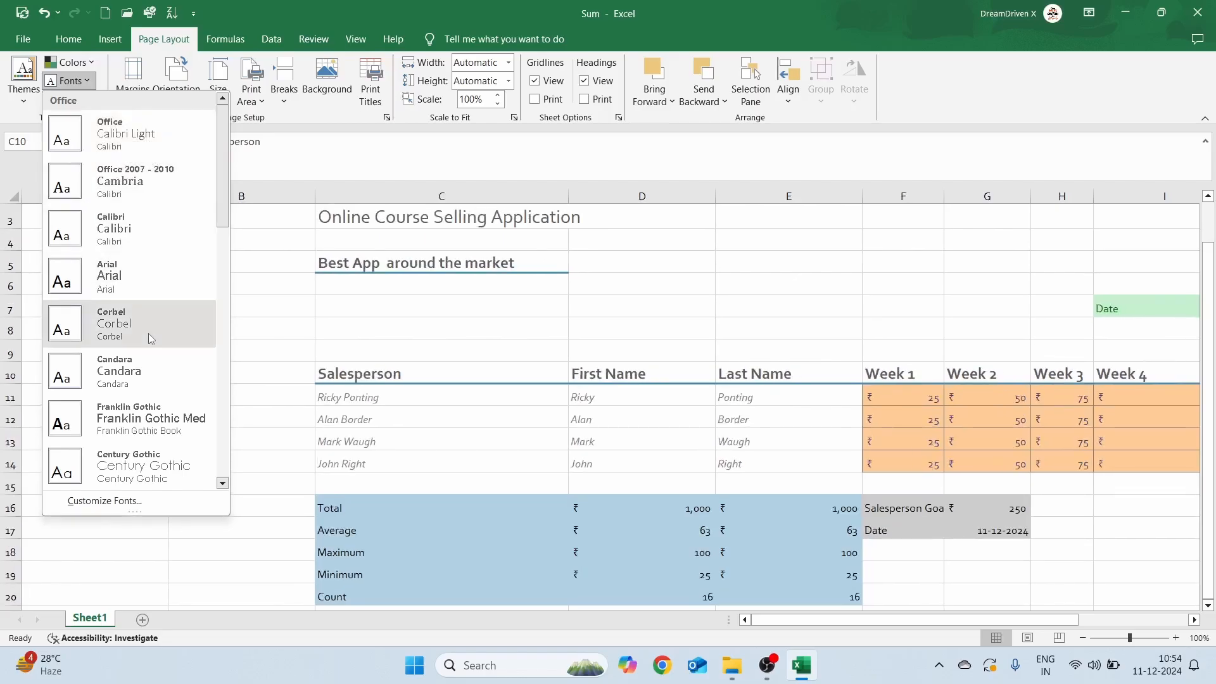
left_click(138, 277)
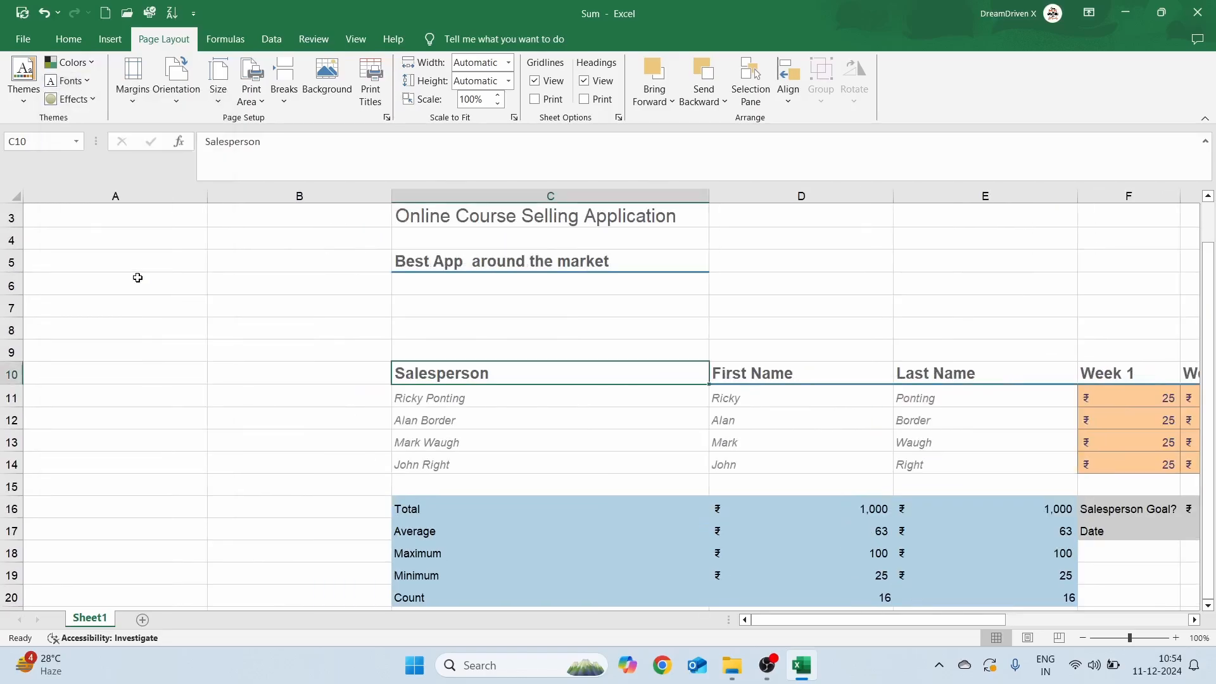
scroll(462, 378, "right", 3)
scroll(462, 377, "right", 2)
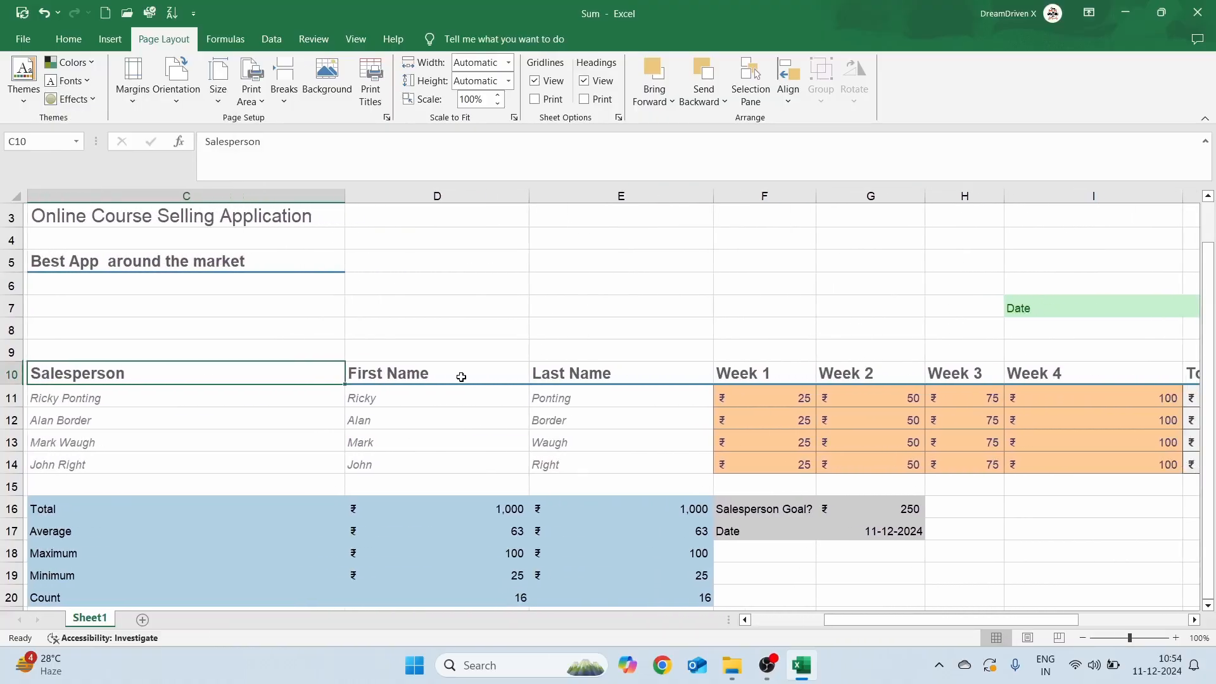
left_click(92, 99)
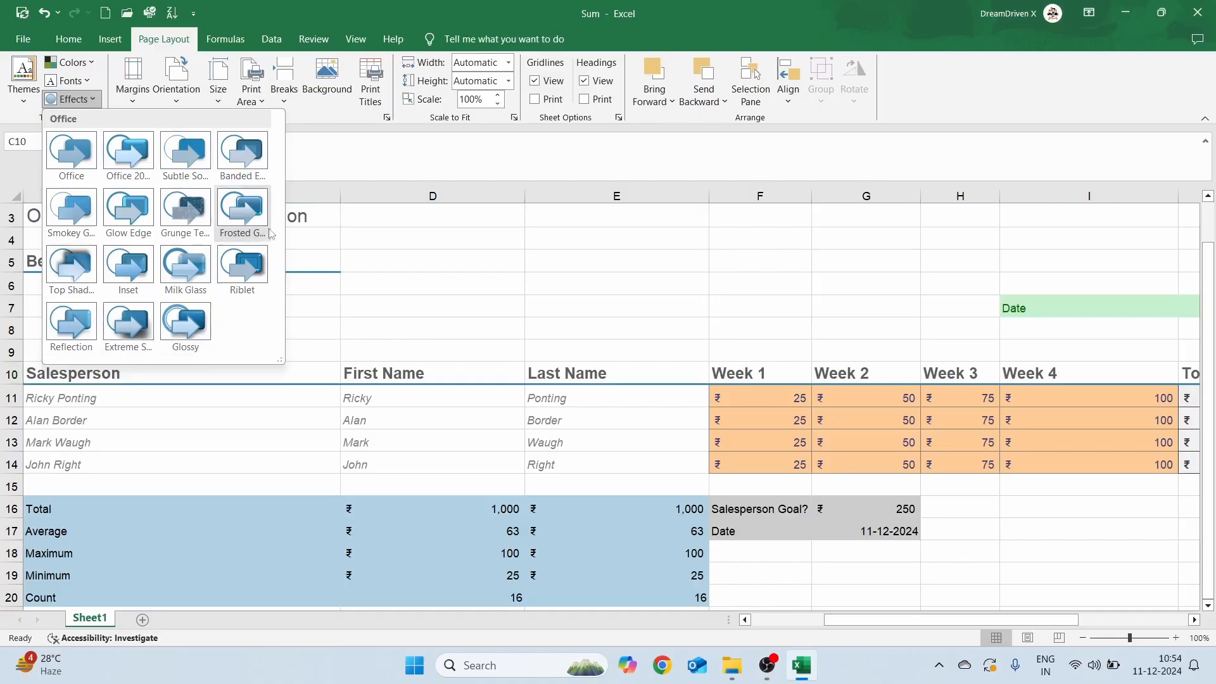
left_click(432, 274)
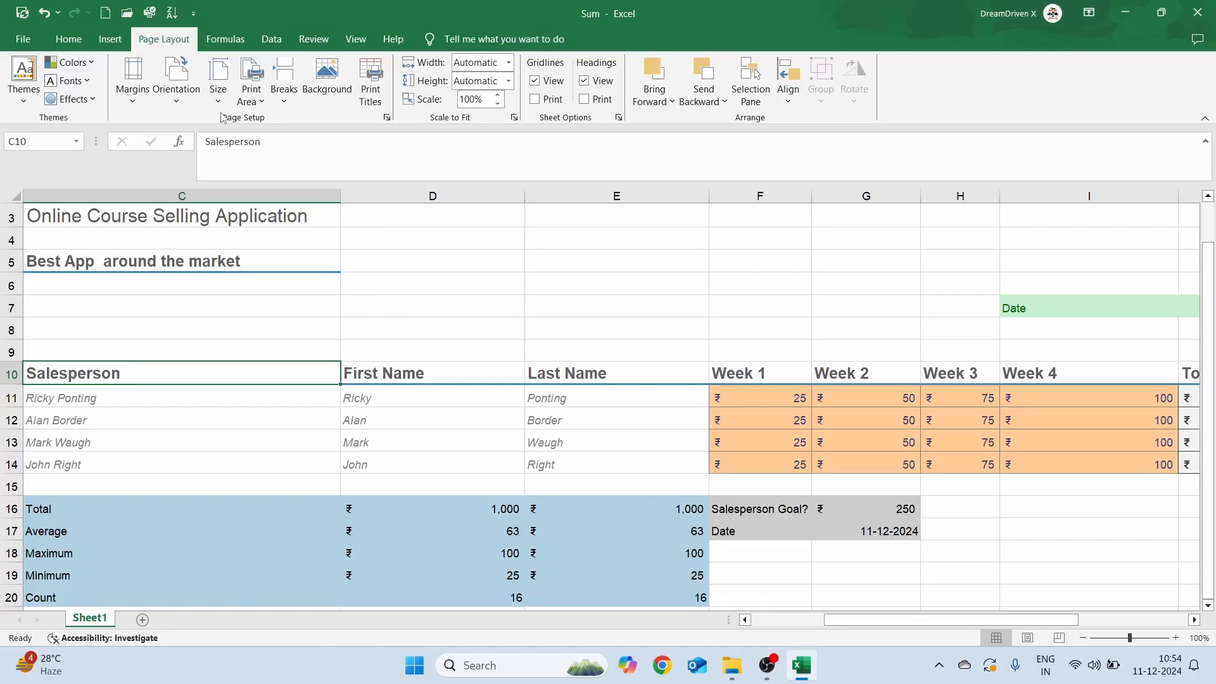
Save the current theme under the name "Custom Theme - Favorite"
left_click(28, 99)
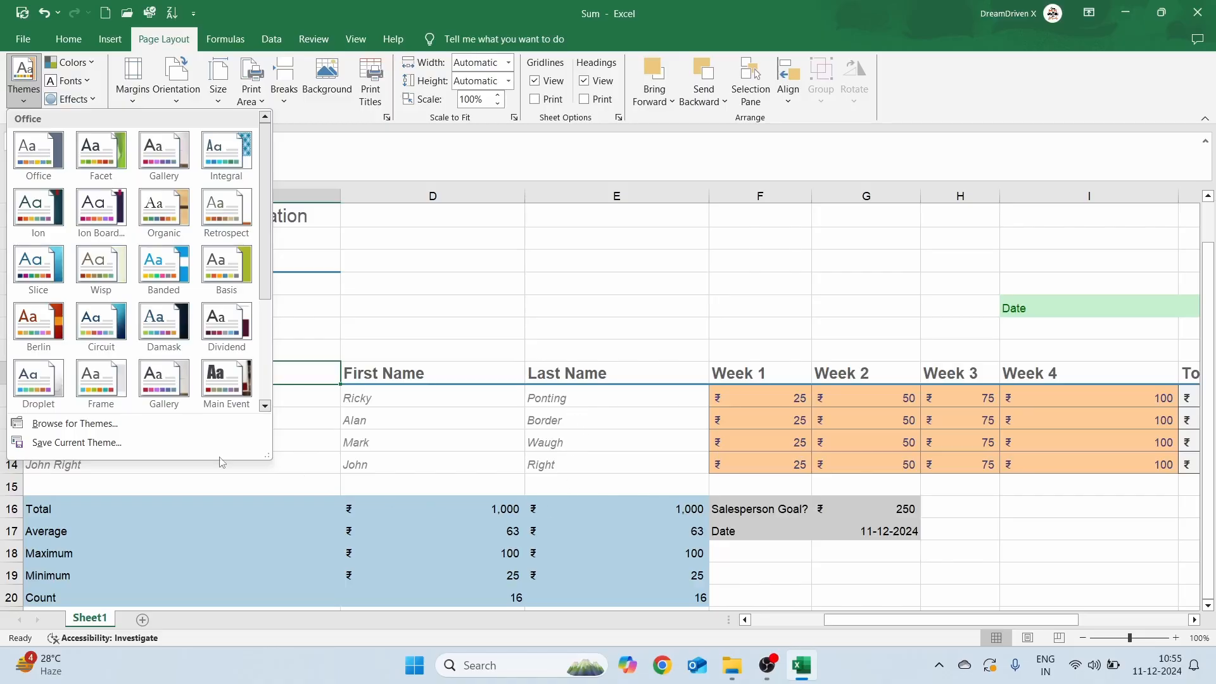
left_click(100, 448)
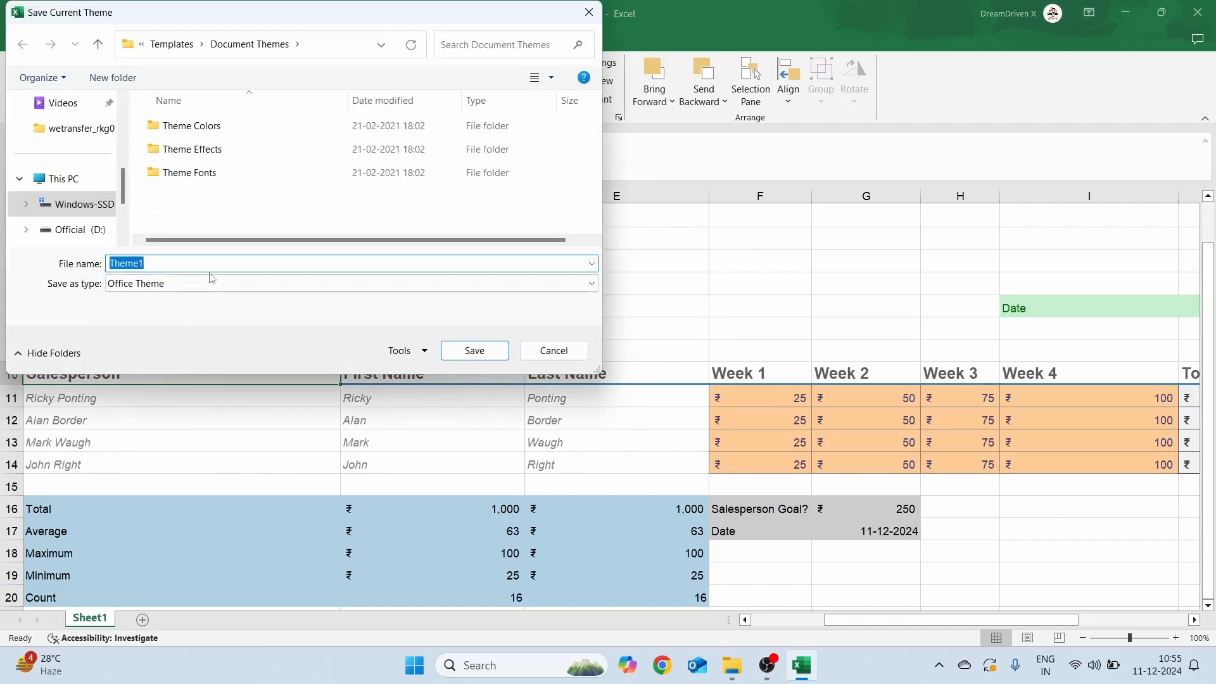
type("Custom Theme - Favorite")
left_click(474, 350)
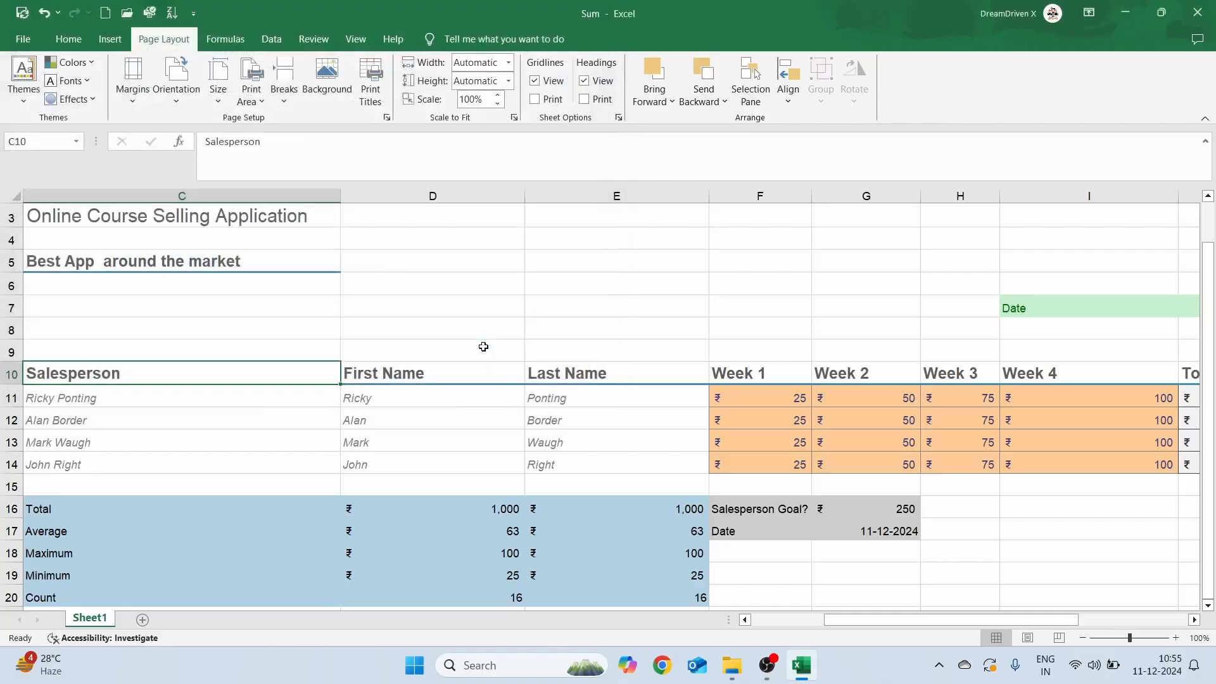
Check the theme gallery for the saved custom theme, leaving the workbook's theme as it is
left_click(609, 326)
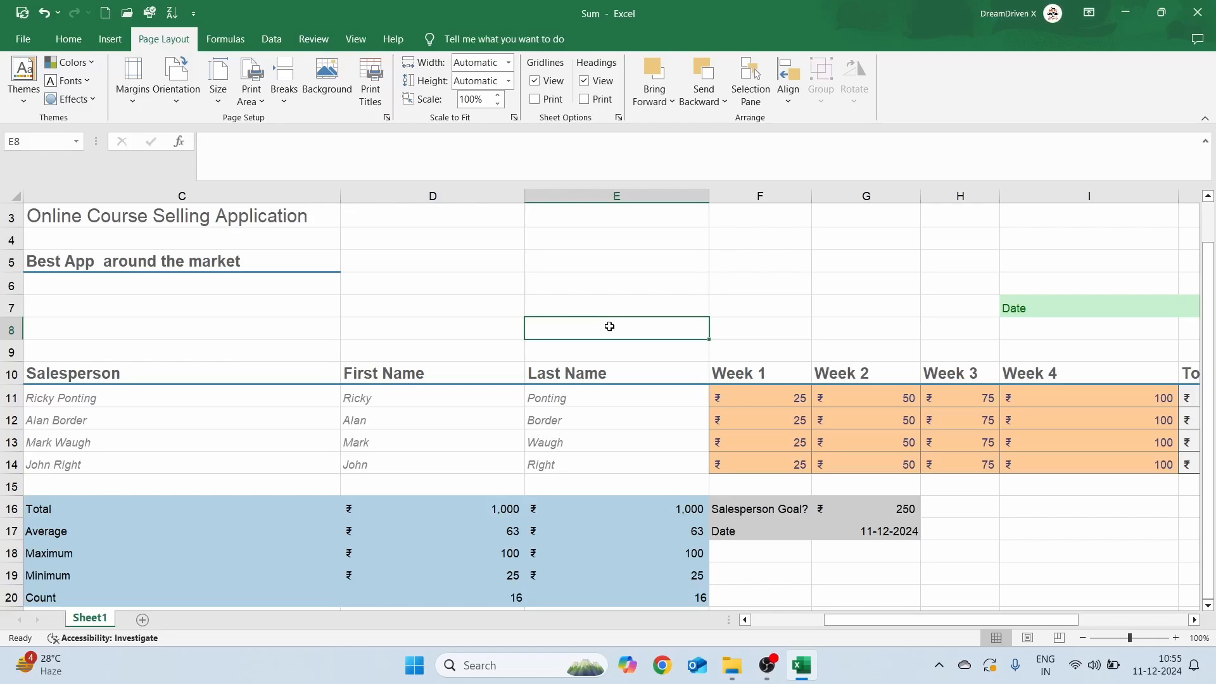
left_click(24, 104)
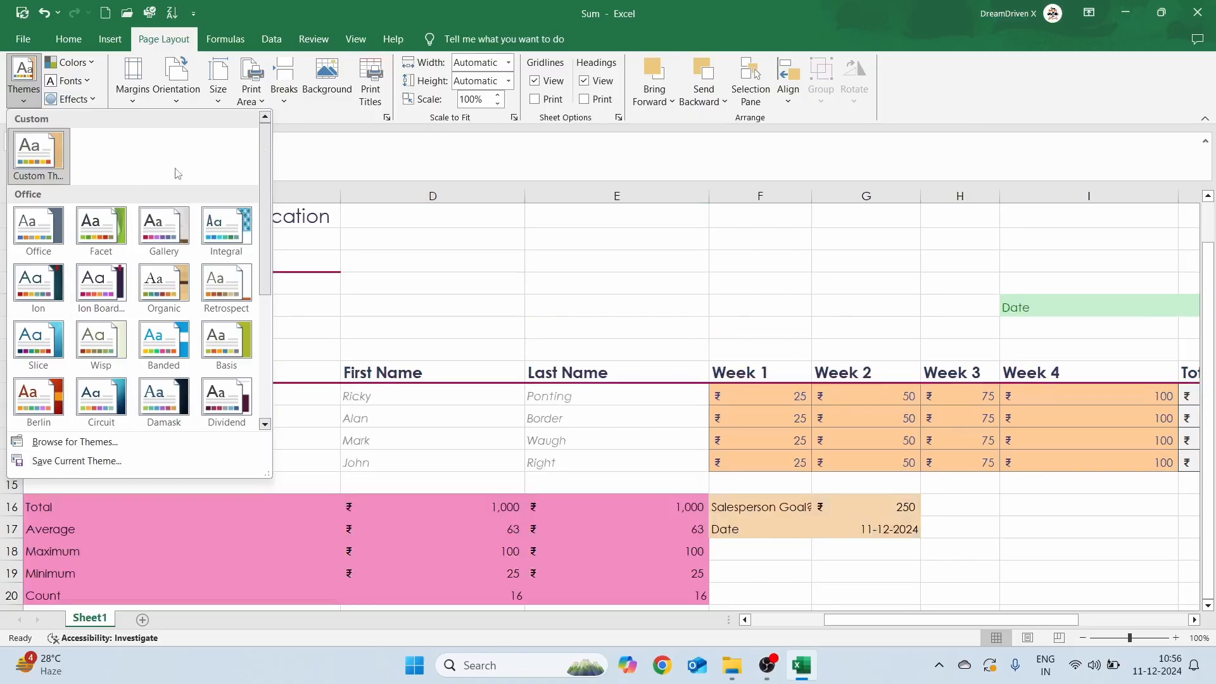
left_click(385, 154)
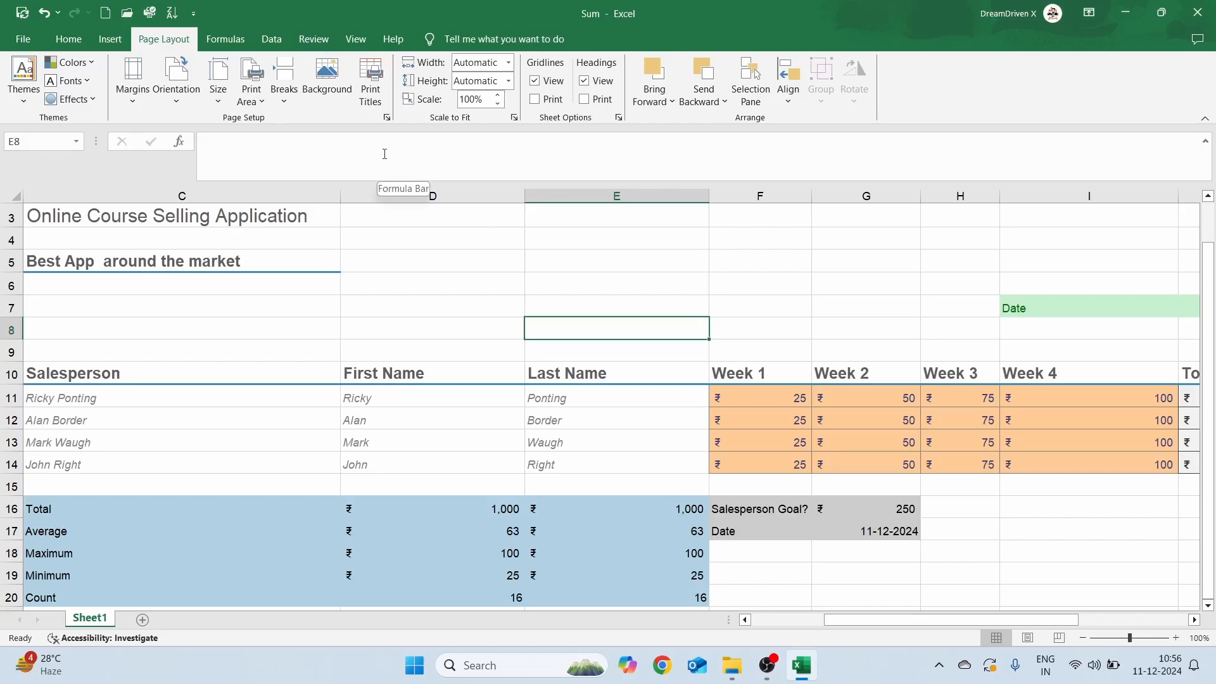
Create a new blank workbook
left_click(22, 39)
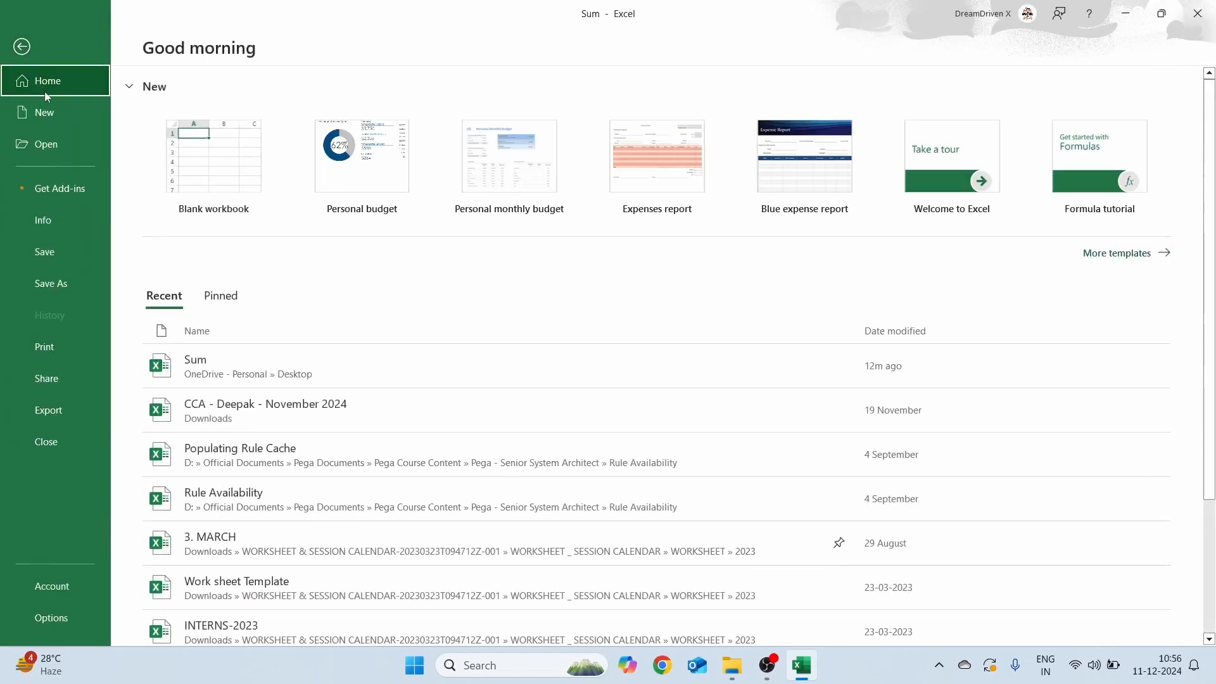
left_click(51, 117)
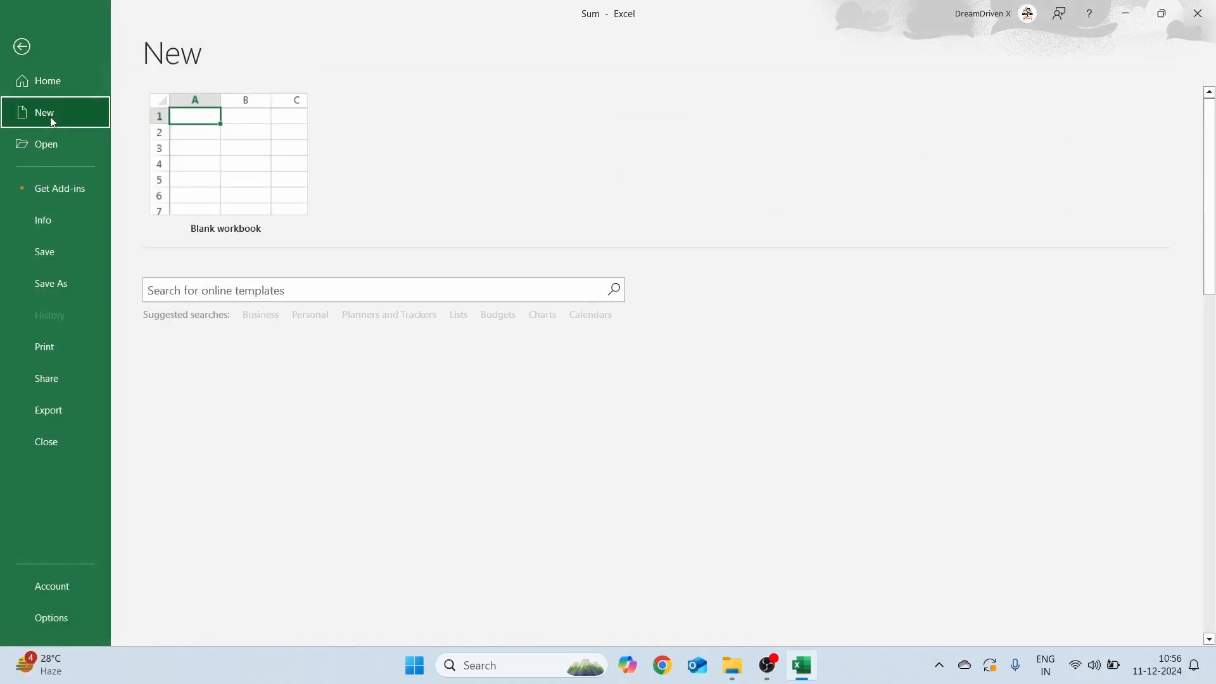
left_click(224, 166)
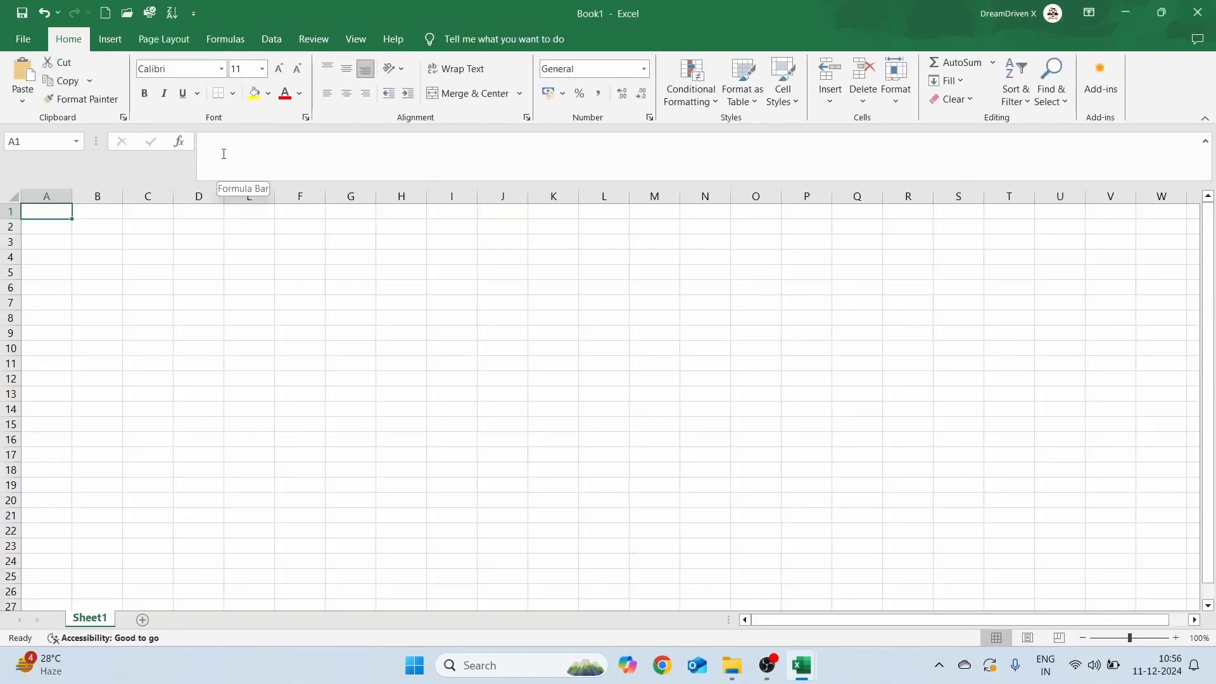
Apply the saved theme "Custom Theme - Favorite" to the new blank workbook
left_click(181, 45)
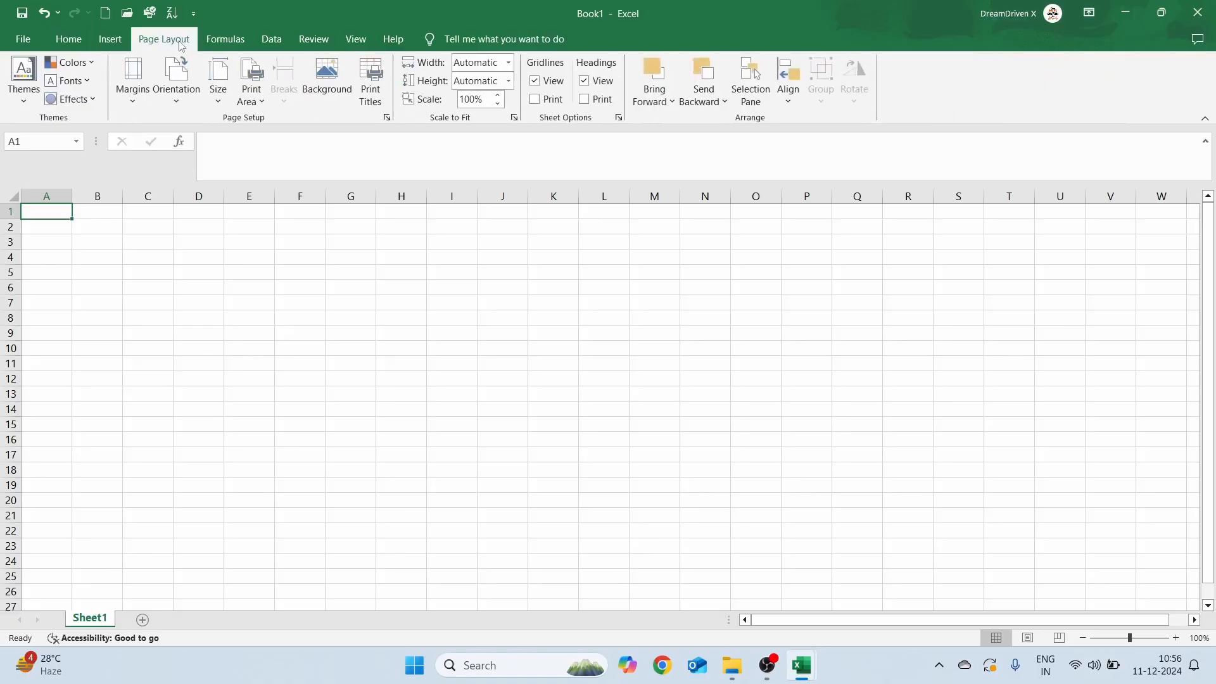
left_click(25, 89)
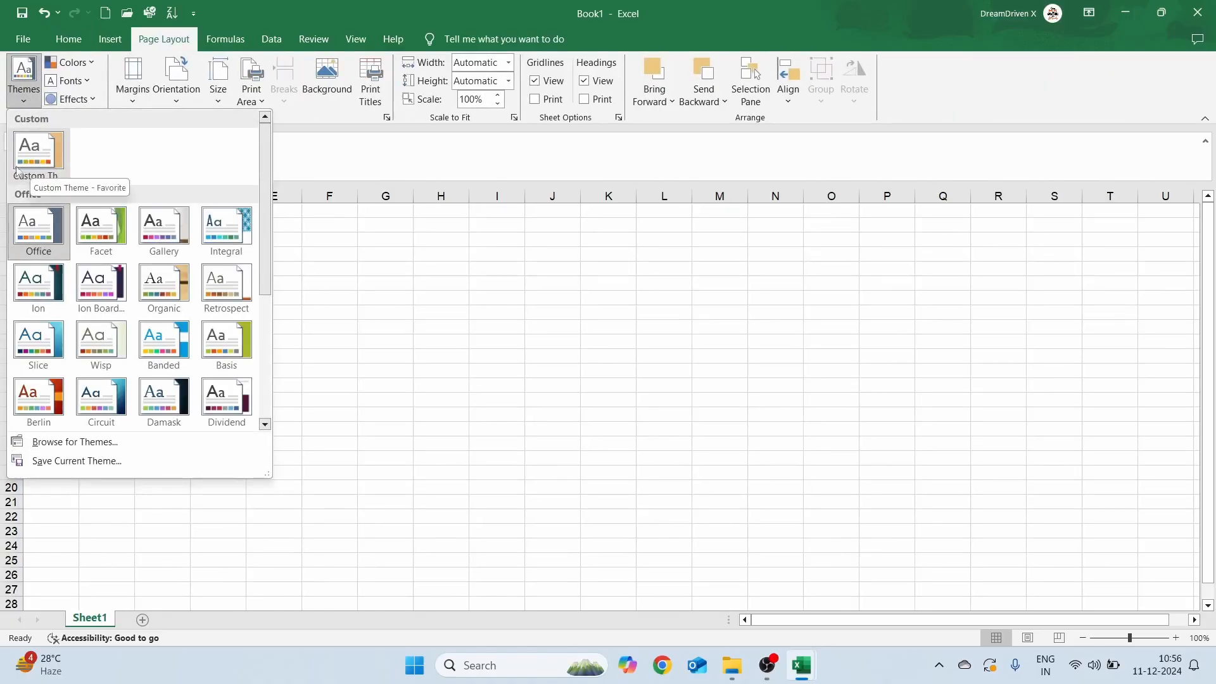
left_click(47, 160)
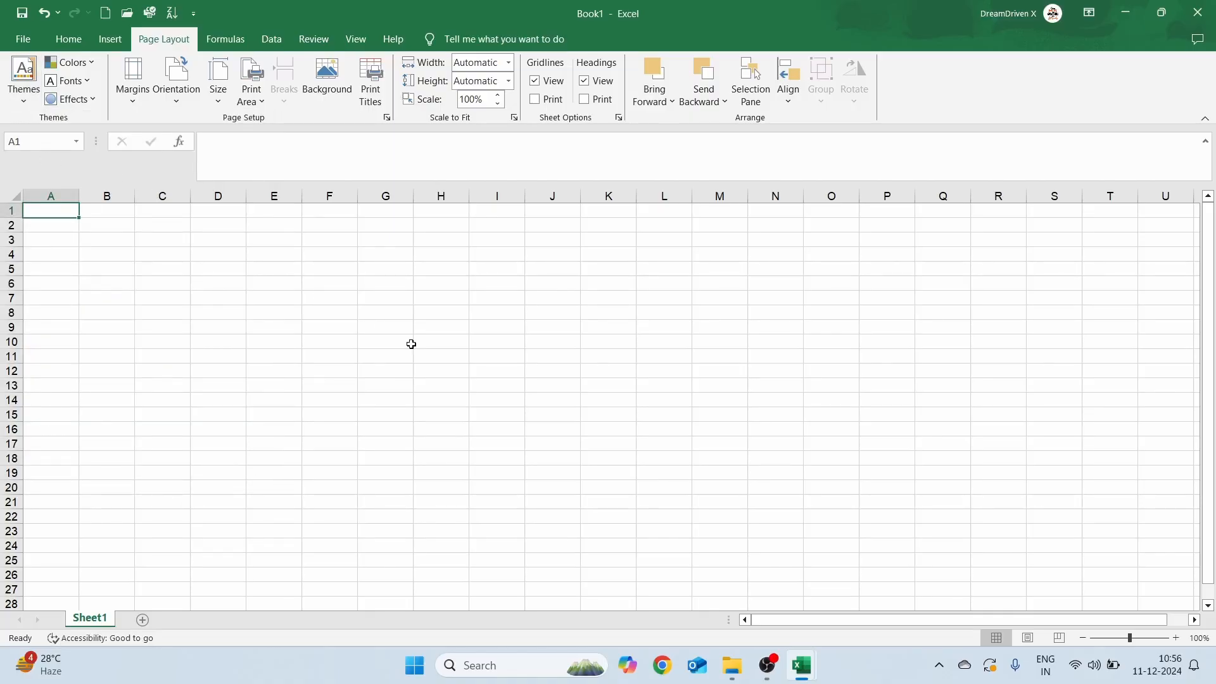
Close the new blank workbook without saving it and return to the sales workbook
left_click(1202, 9)
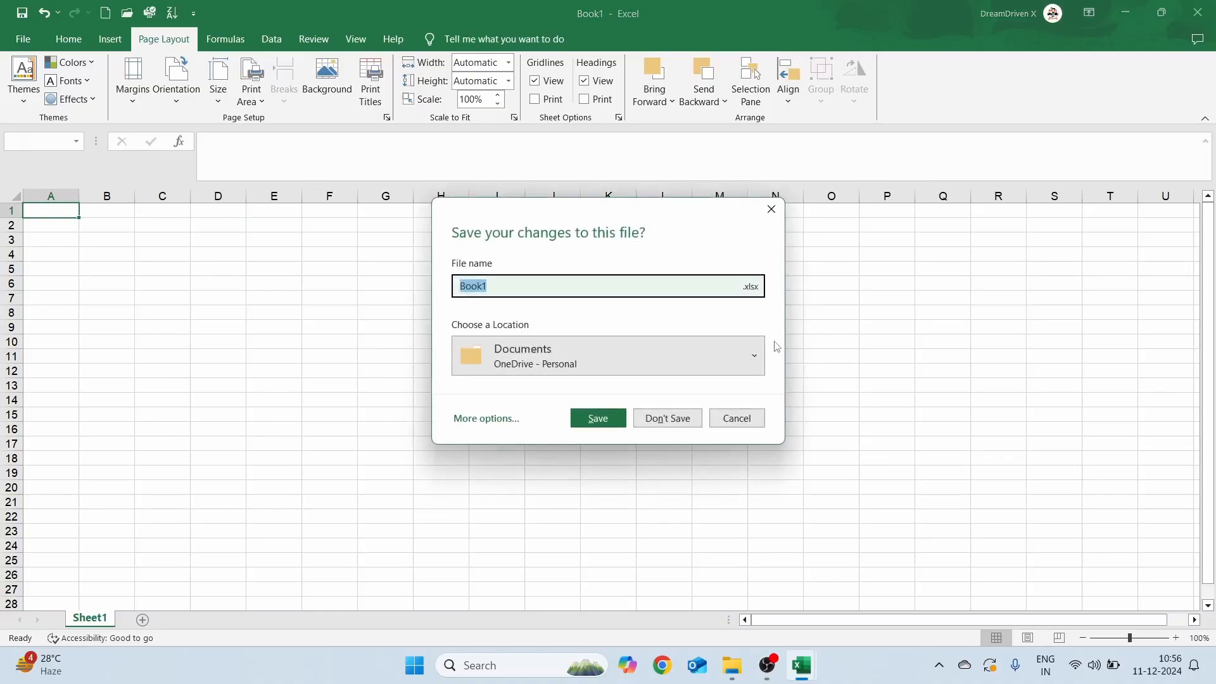
left_click(692, 422)
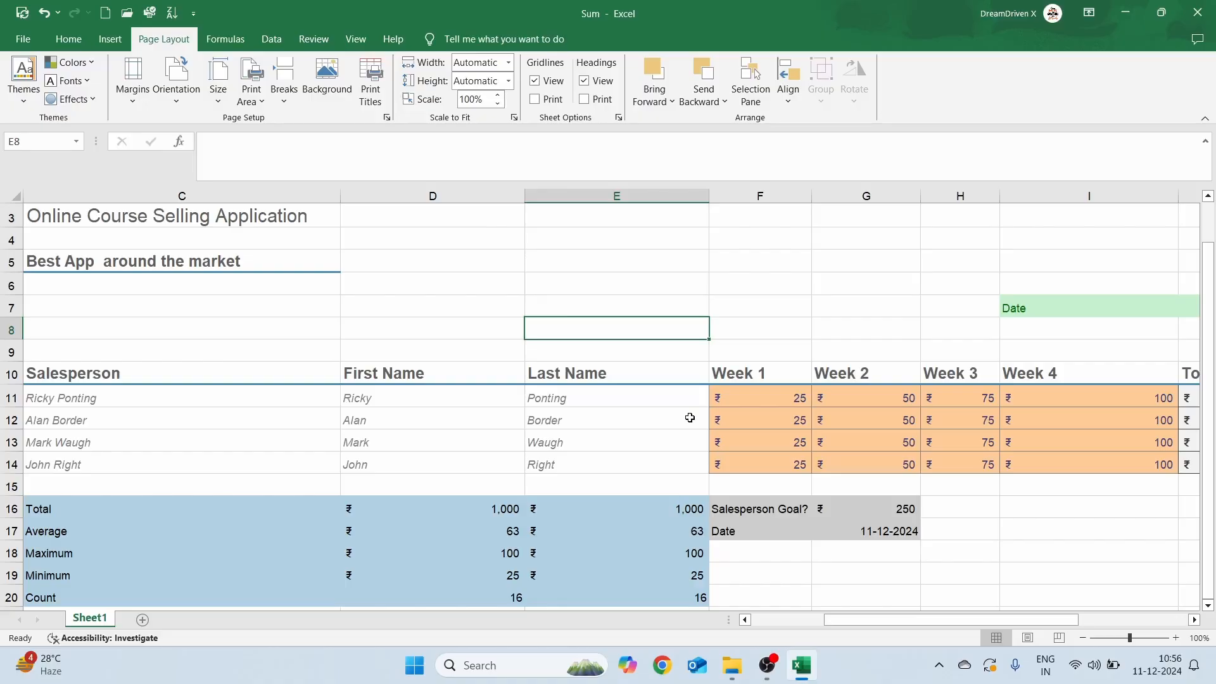
left_click(68, 41)
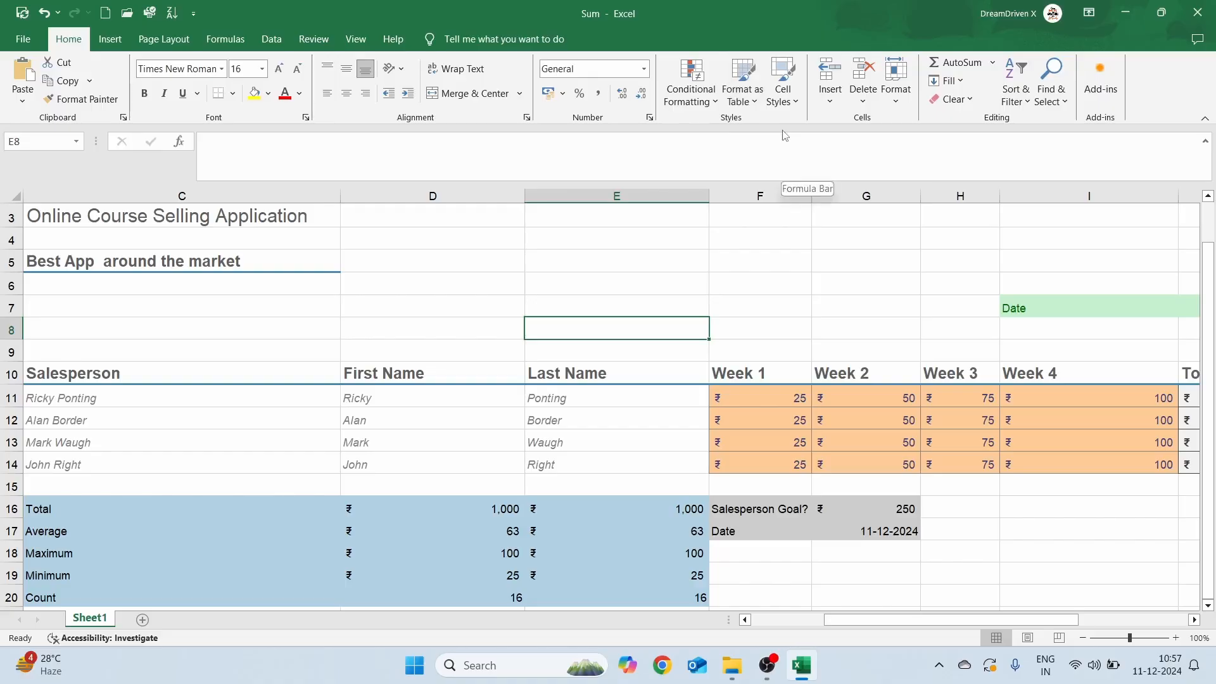
left_click(167, 39)
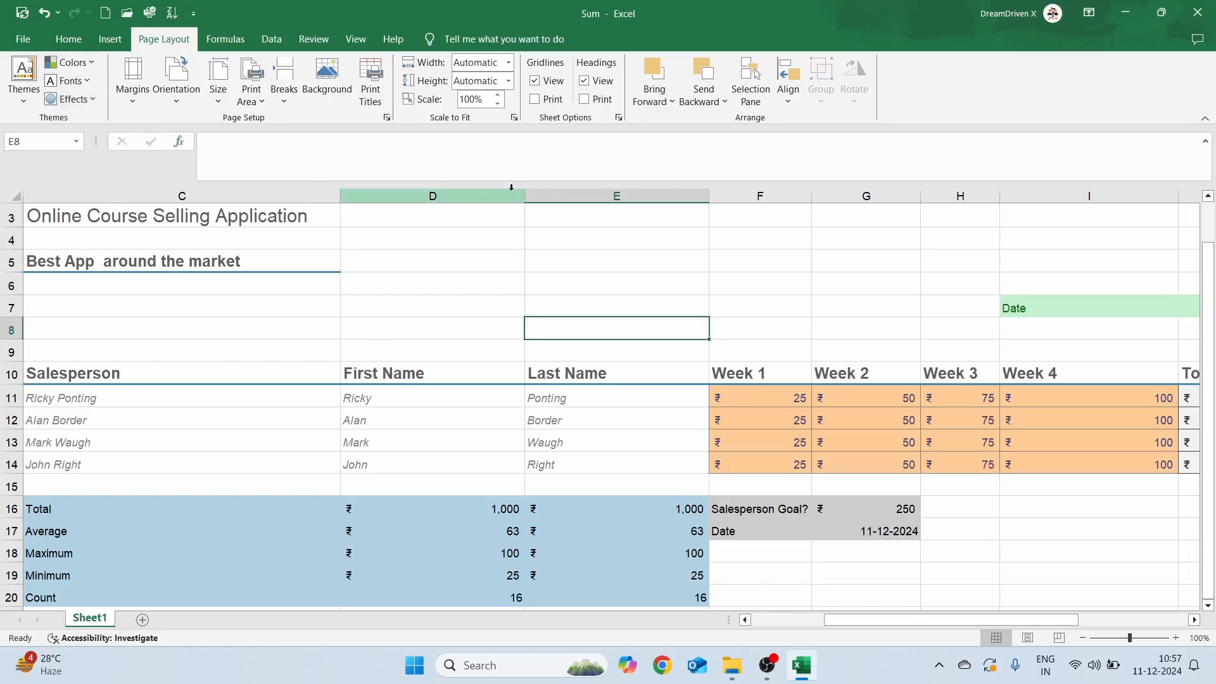
left_click(558, 215)
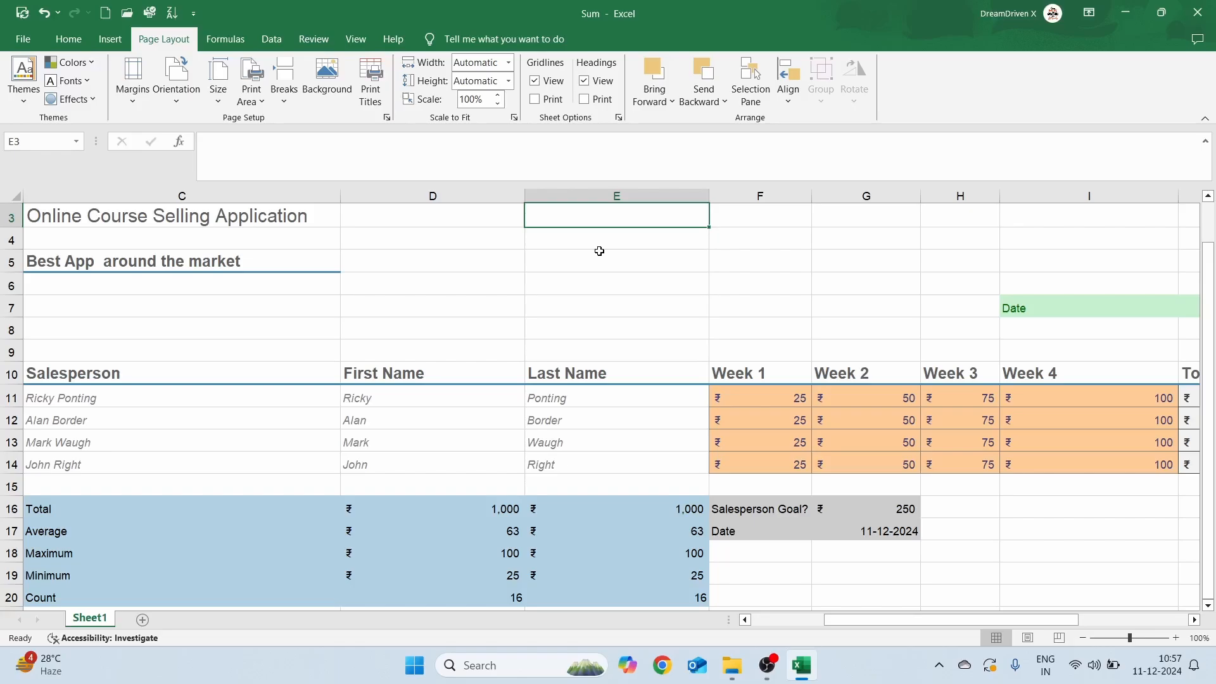
left_click(766, 665)
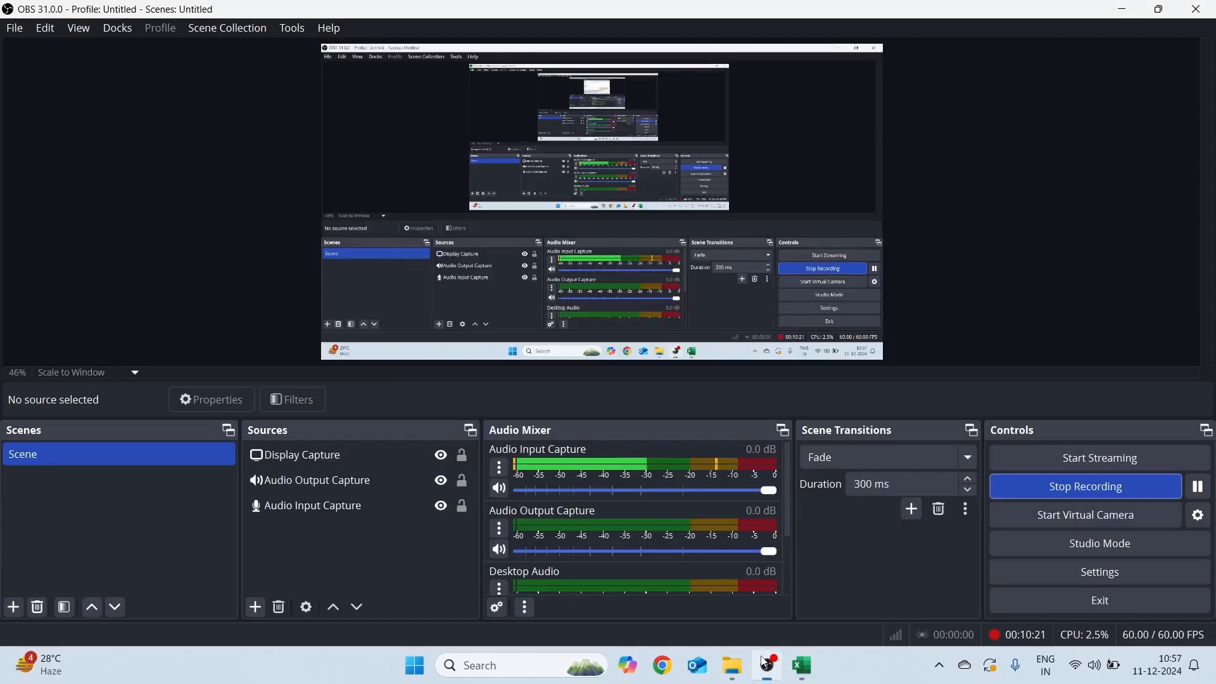